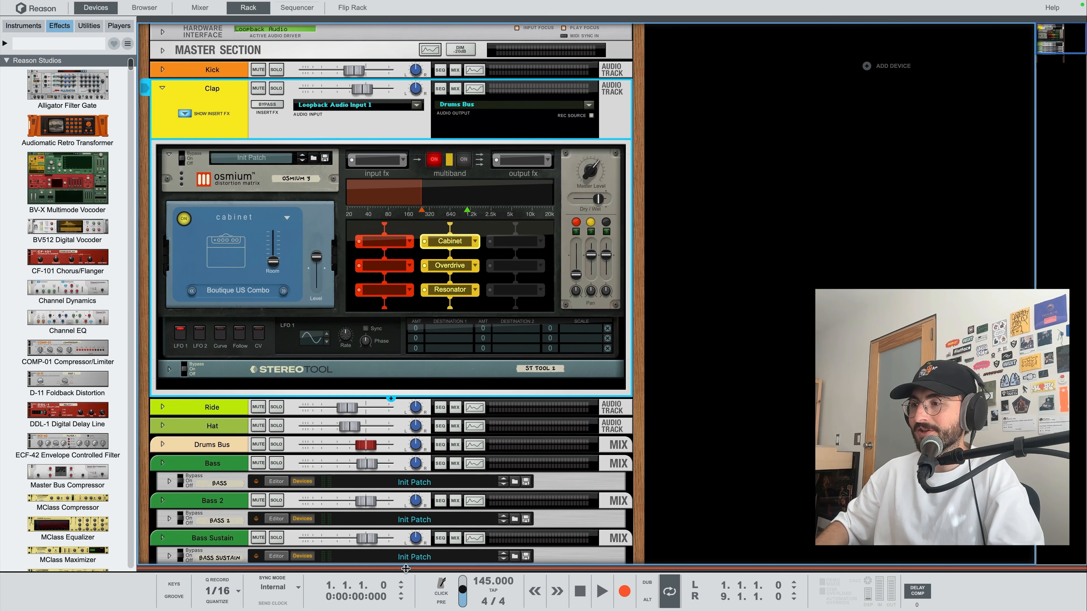
Play the full loop with the sequencer in view, and return to the full-height rack.
{"action": "left_click_drag", "start_coordinate": [396, 572], "coordinate": [393, 115]}
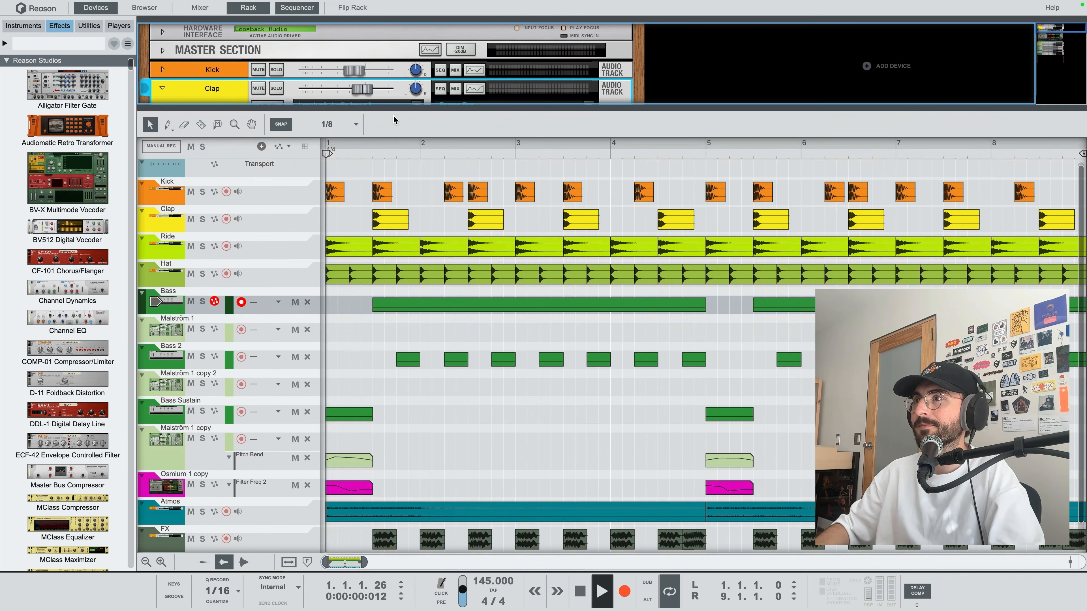
{"action": "key", "text": "space"}
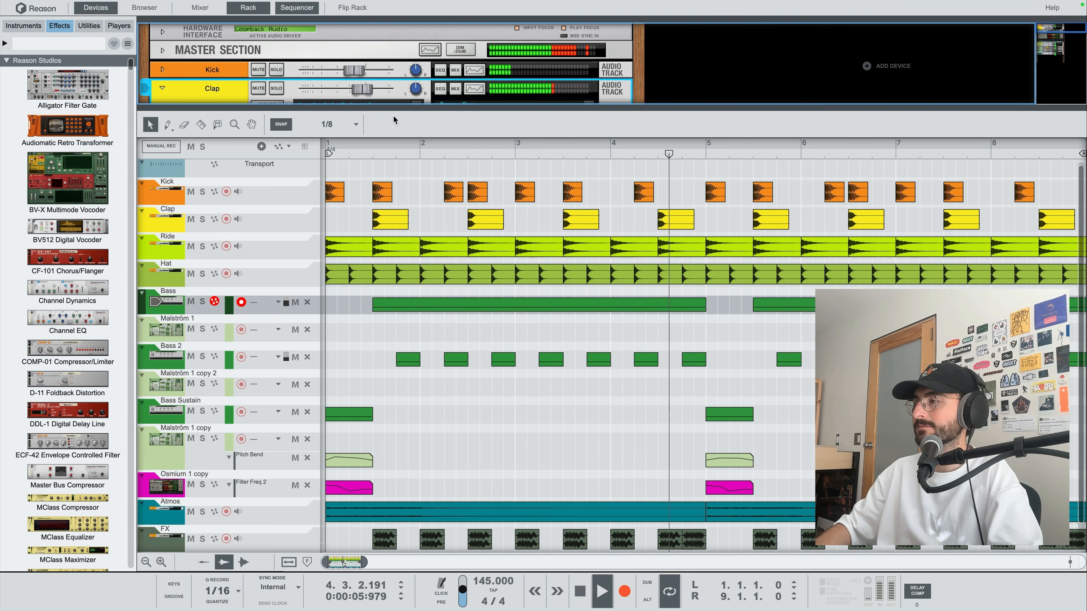
{"action": "key", "text": "space"}
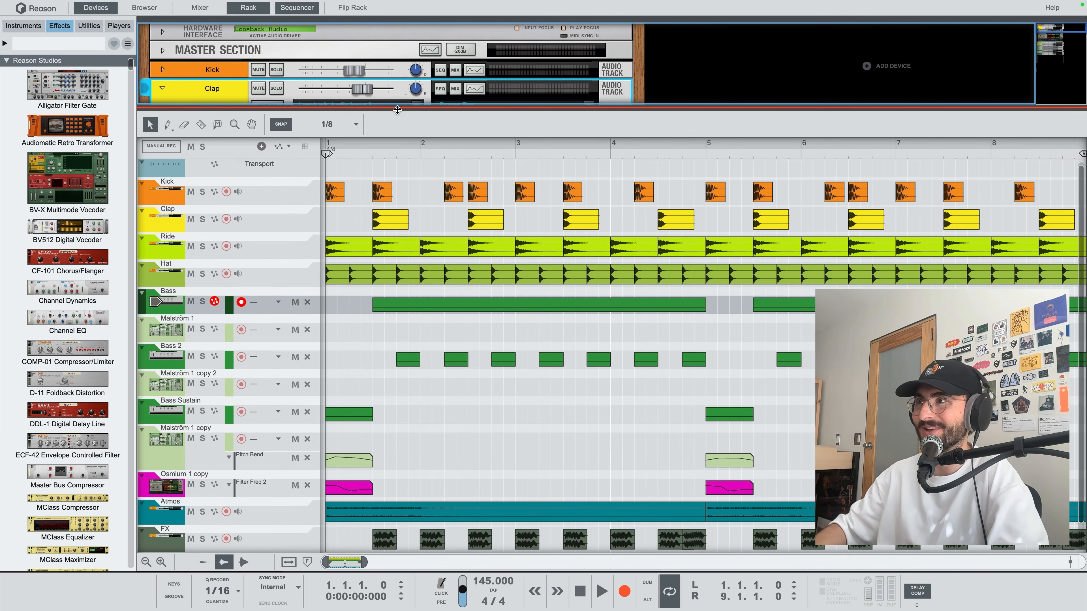
{"action": "key", "text": "F7"}
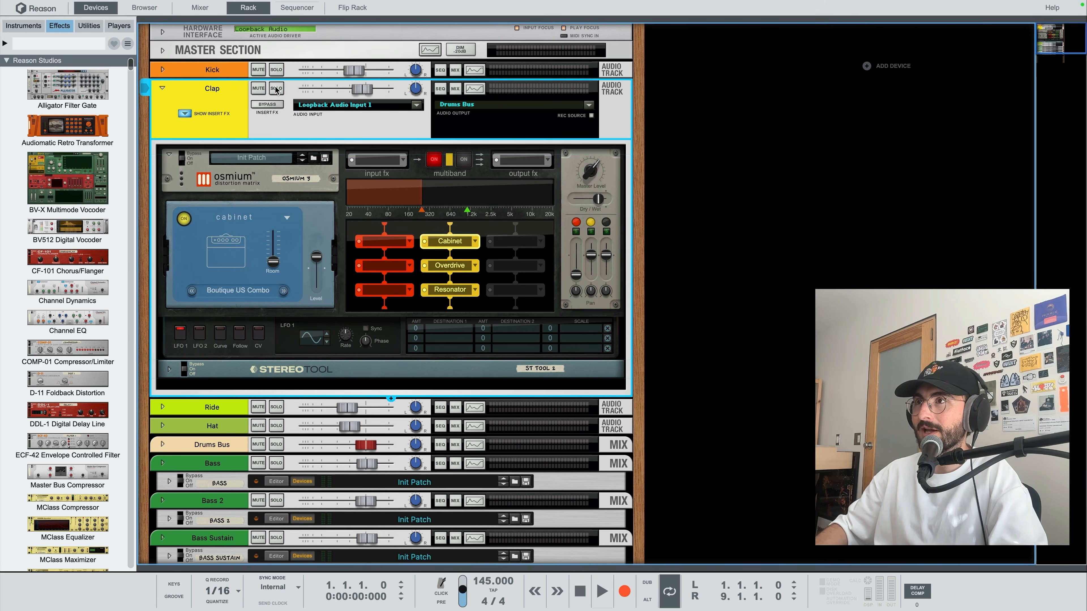
Solo the Clap track and switch off the Cabinet, Overdrive and Resonator slots in its Osmium.
{"action": "left_click", "coordinate": [276, 89]}
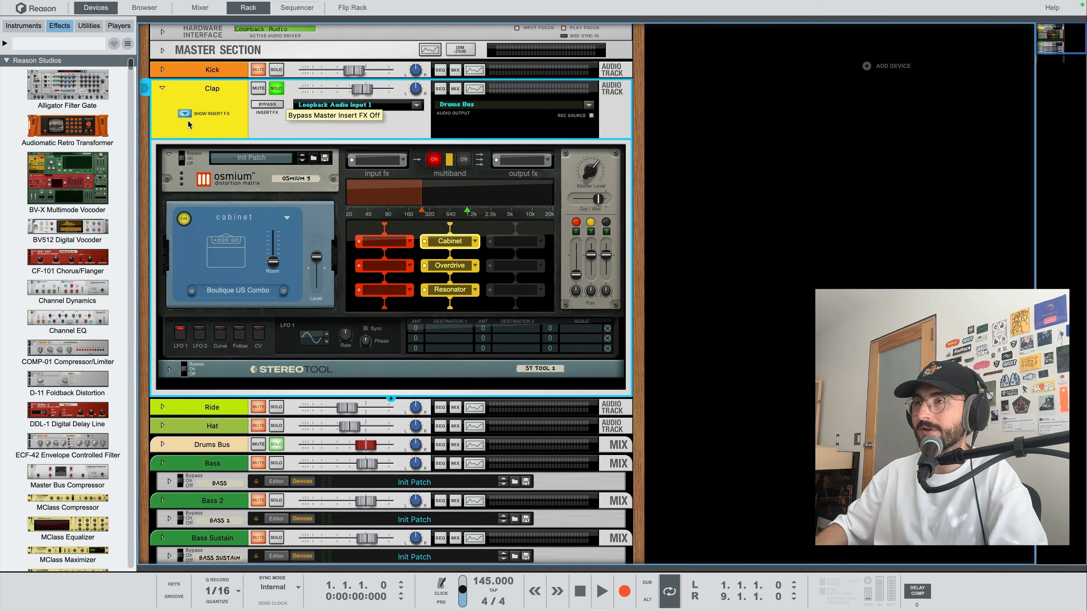
{"action": "left_click", "coordinate": [181, 161]}
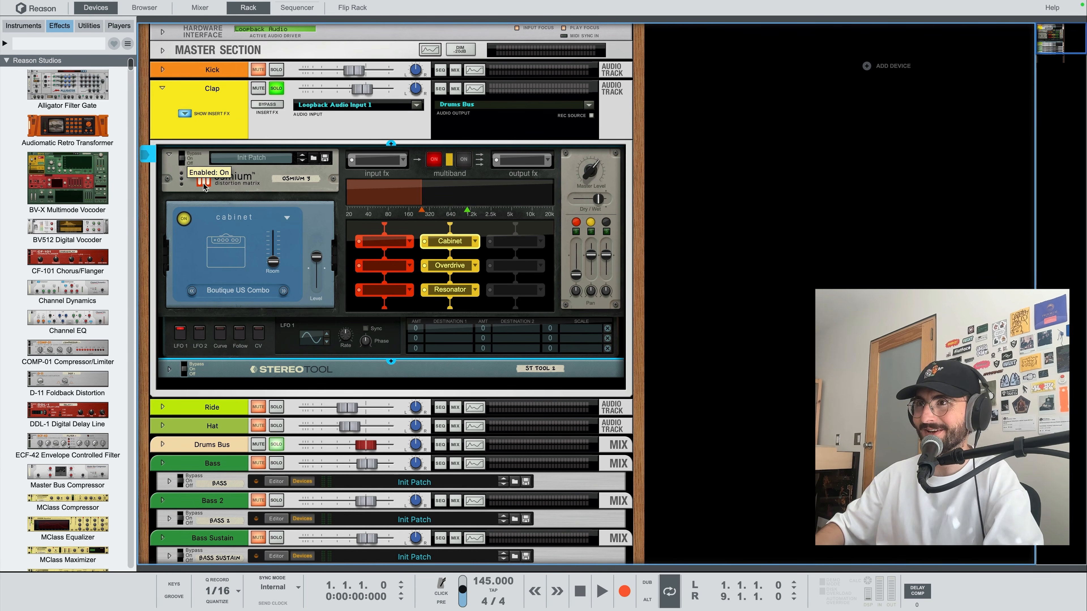
{"action": "left_click", "coordinate": [424, 241]}
{"action": "left_click", "coordinate": [425, 266]}
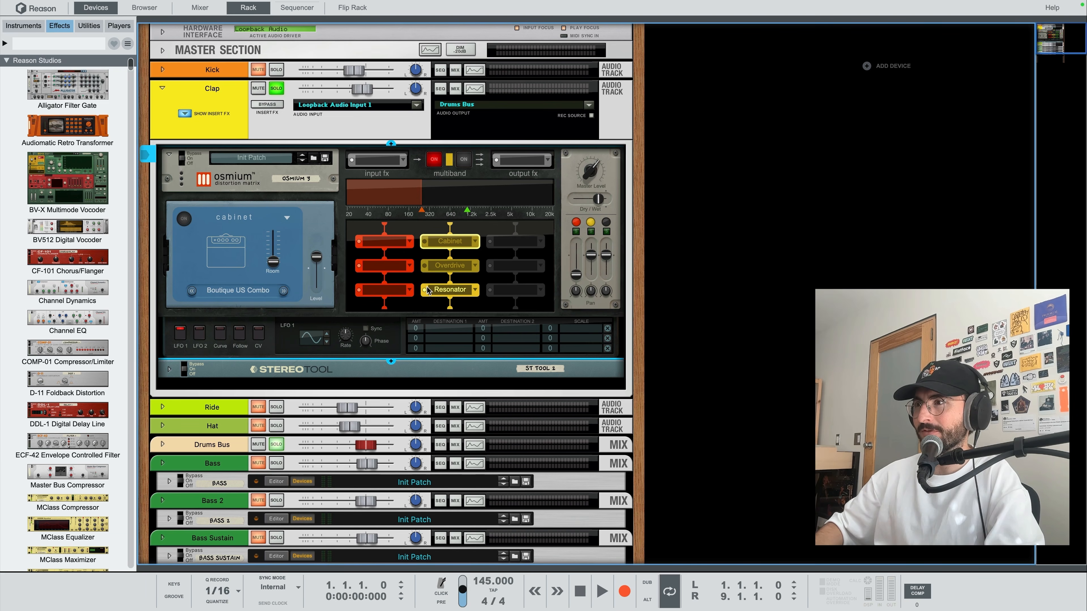
{"action": "left_click", "coordinate": [424, 290]}
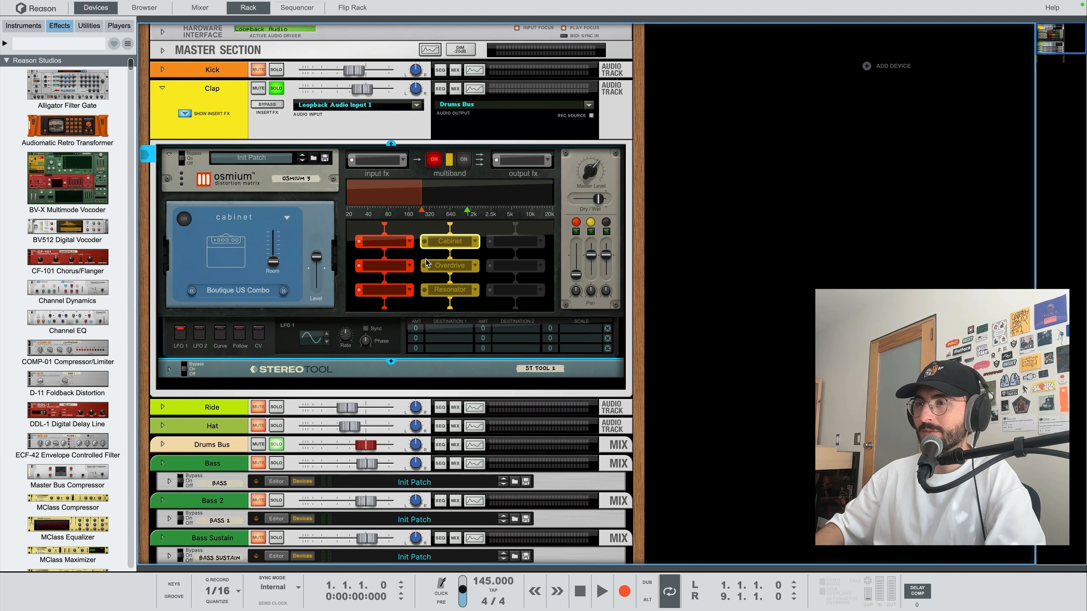
Audition the soloed clap while toggling the Osmium's Cabinet slot on and off.
{"action": "left_click", "coordinate": [424, 242]}
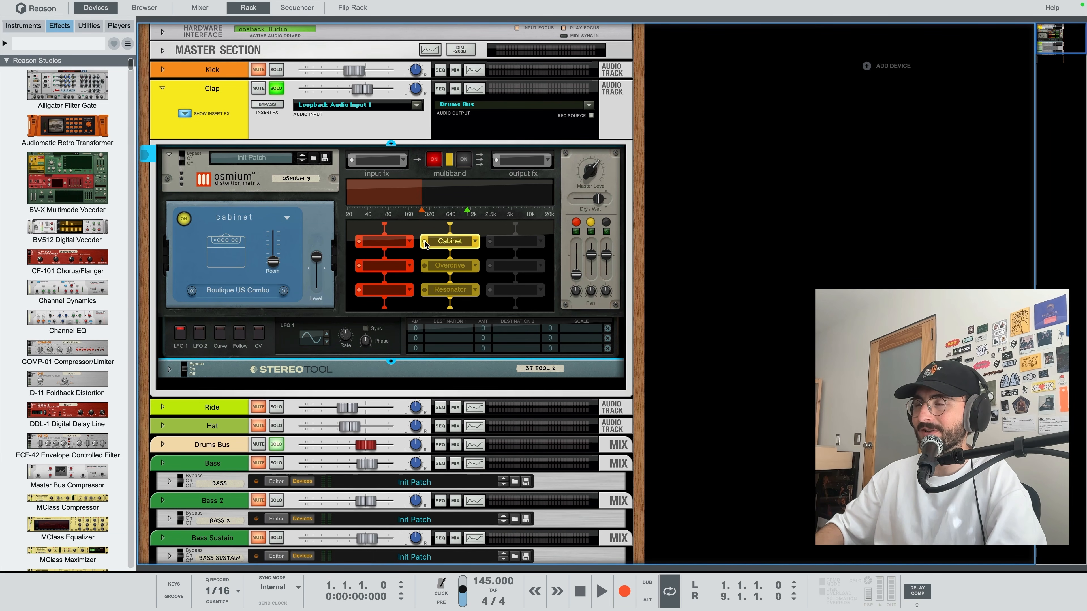
{"action": "key", "text": "space"}
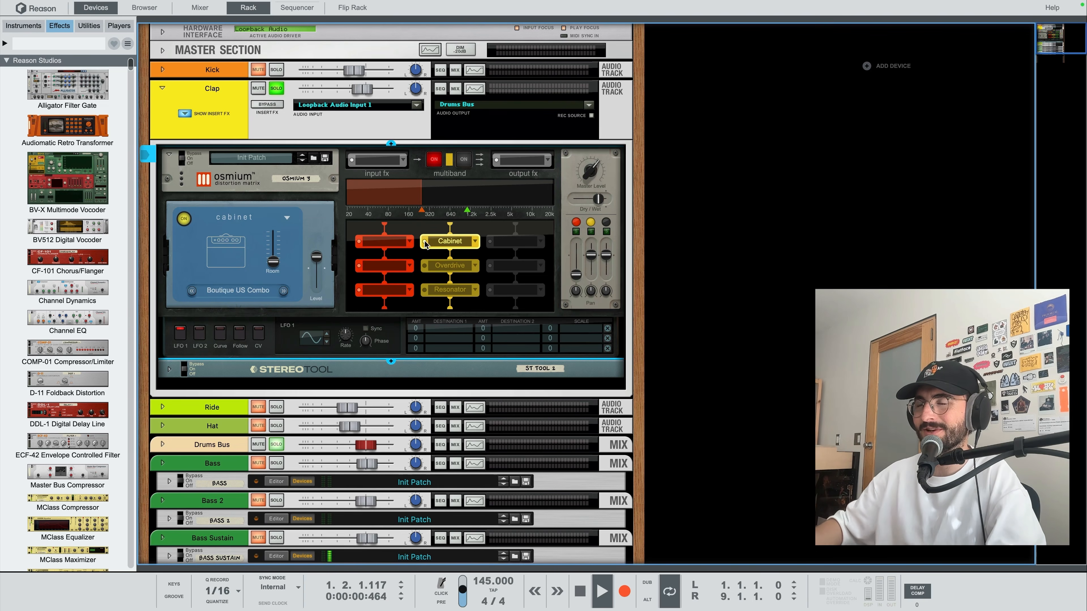
{"action": "left_click", "coordinate": [425, 242]}
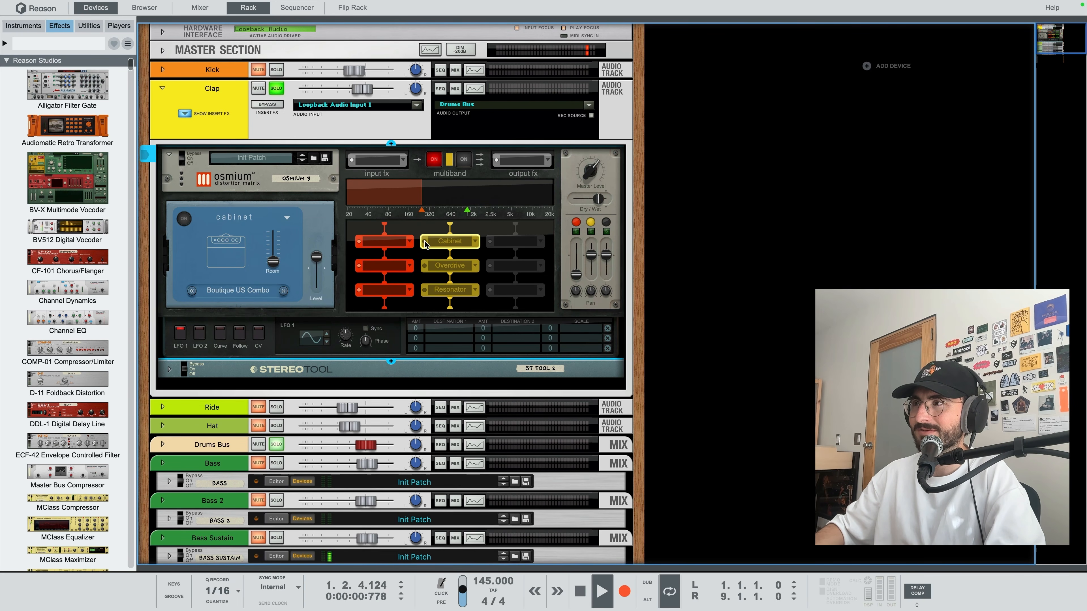
{"action": "key", "text": "space"}
Enable the Cabinet and Overdrive slots in the clap's Osmium and play the clap through both.
{"action": "left_click", "coordinate": [443, 267]}
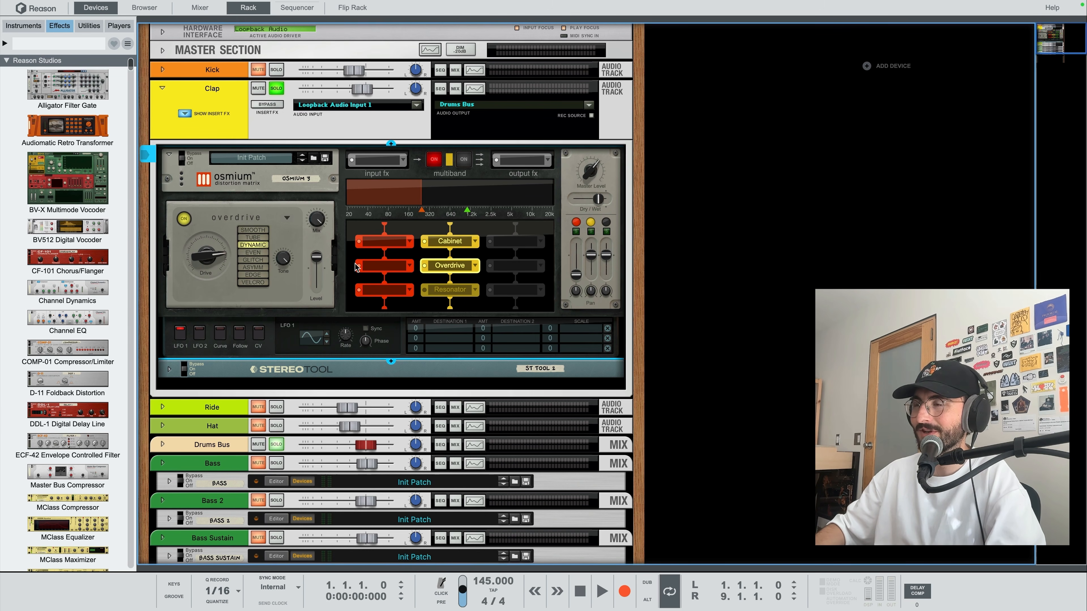
{"action": "key", "text": "space"}
{"action": "key", "text": "space"}
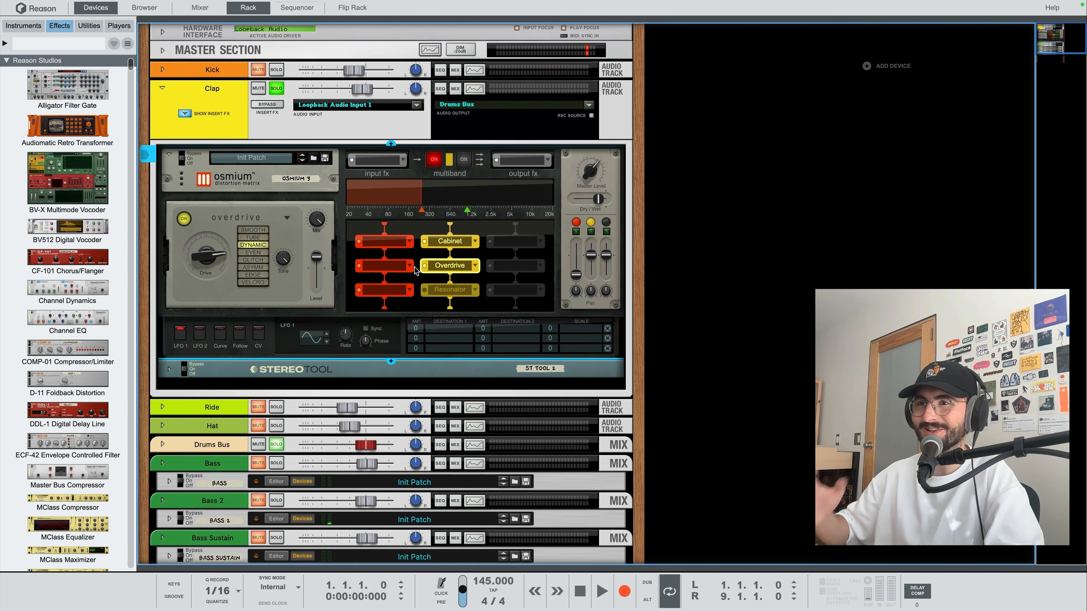
Enable the Metal Resonator slot, play the clap through all three effects, and show the Overdrive settings.
{"action": "left_click", "coordinate": [439, 292]}
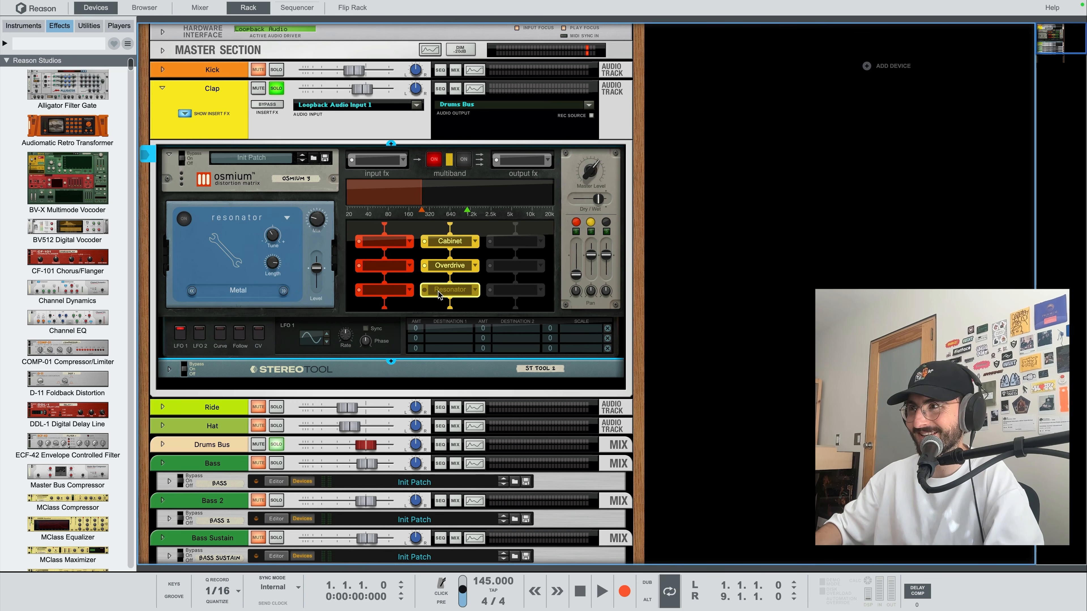
{"action": "left_click", "coordinate": [425, 290]}
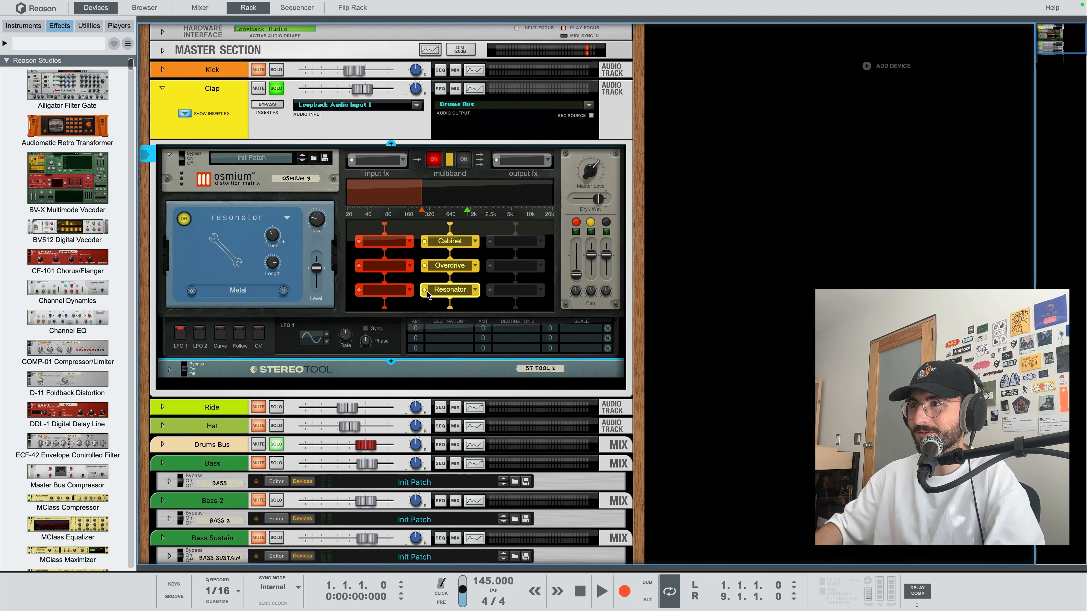
{"action": "left_click", "coordinate": [236, 296]}
{"action": "key", "text": "space"}
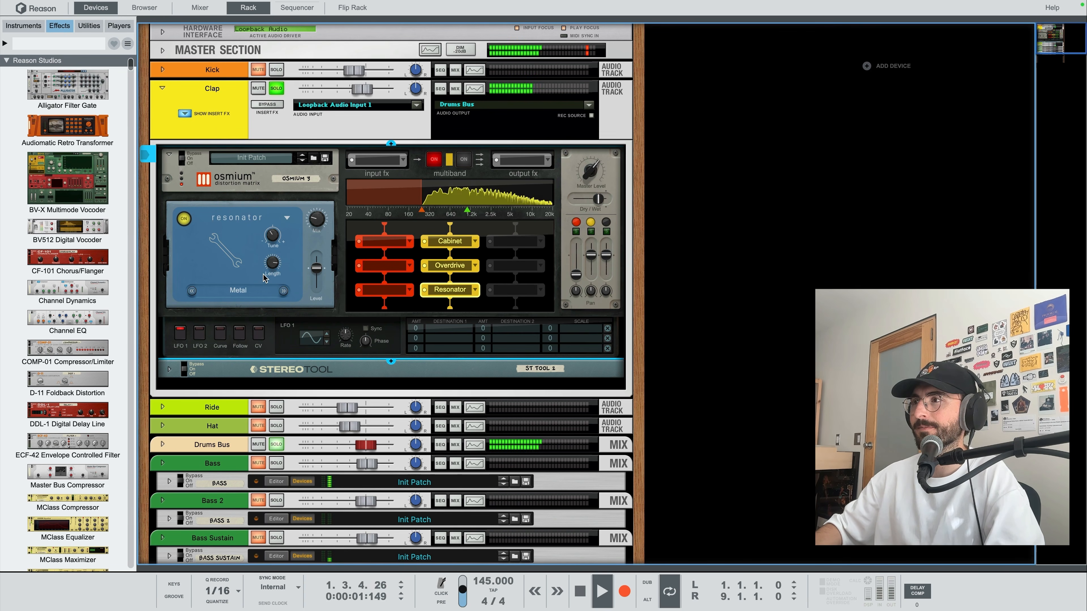
{"action": "key", "text": "space"}
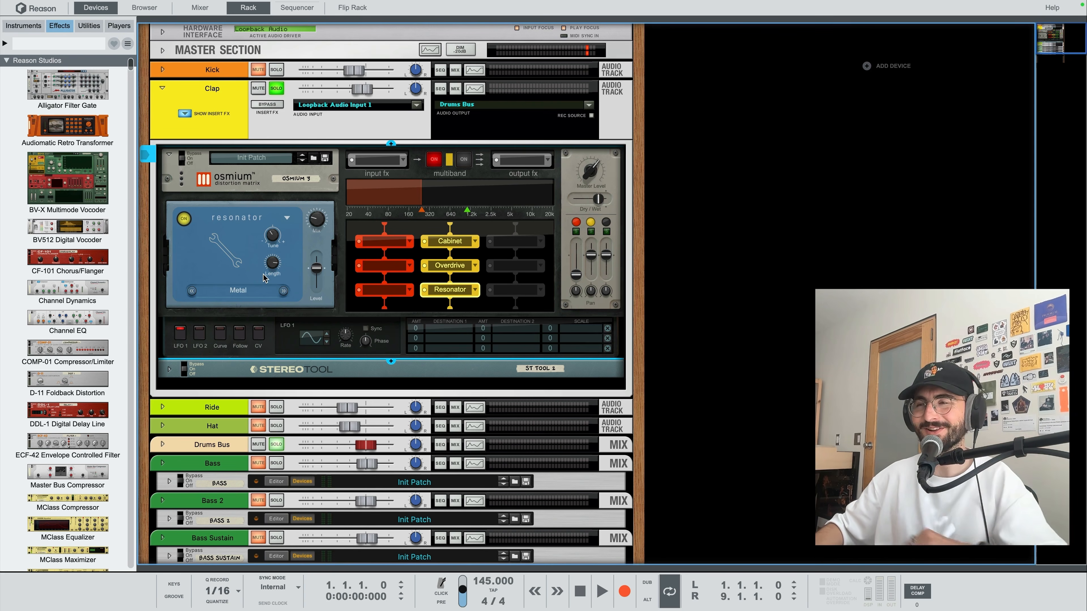
{"action": "mouse_move", "coordinate": [600, 202]}
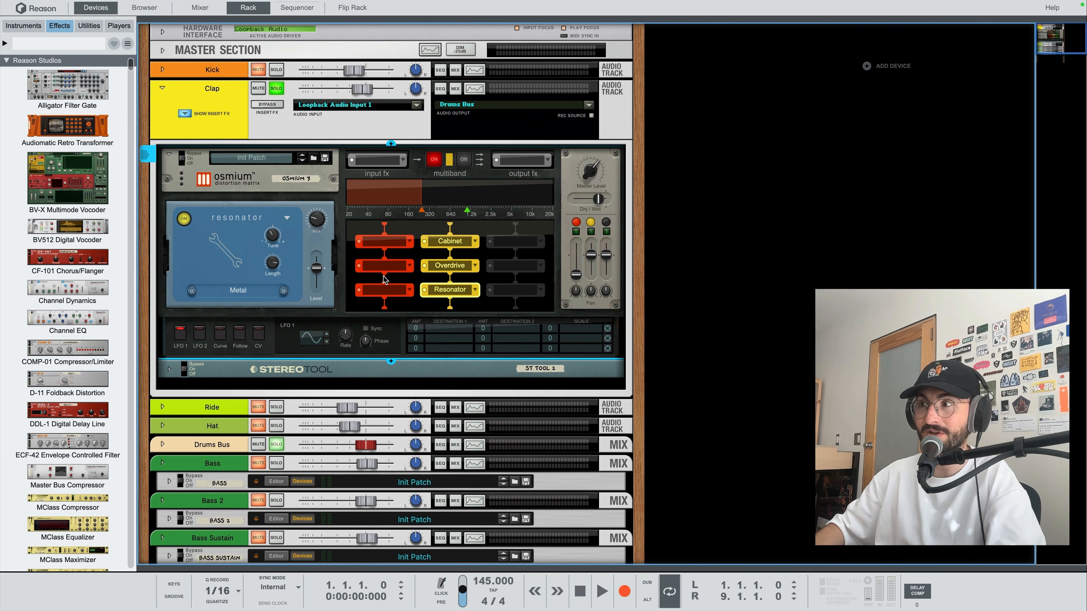
{"action": "left_click", "coordinate": [450, 269]}
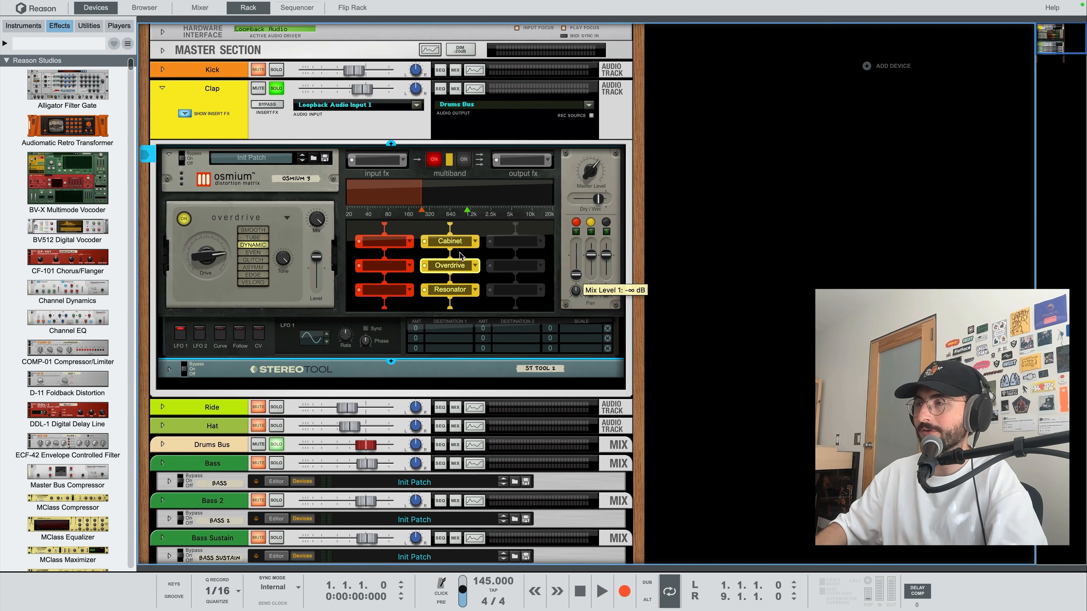
Collapse the Clap track, then expand and solo the Drums Bus and play it.
{"action": "left_click", "coordinate": [164, 154]}
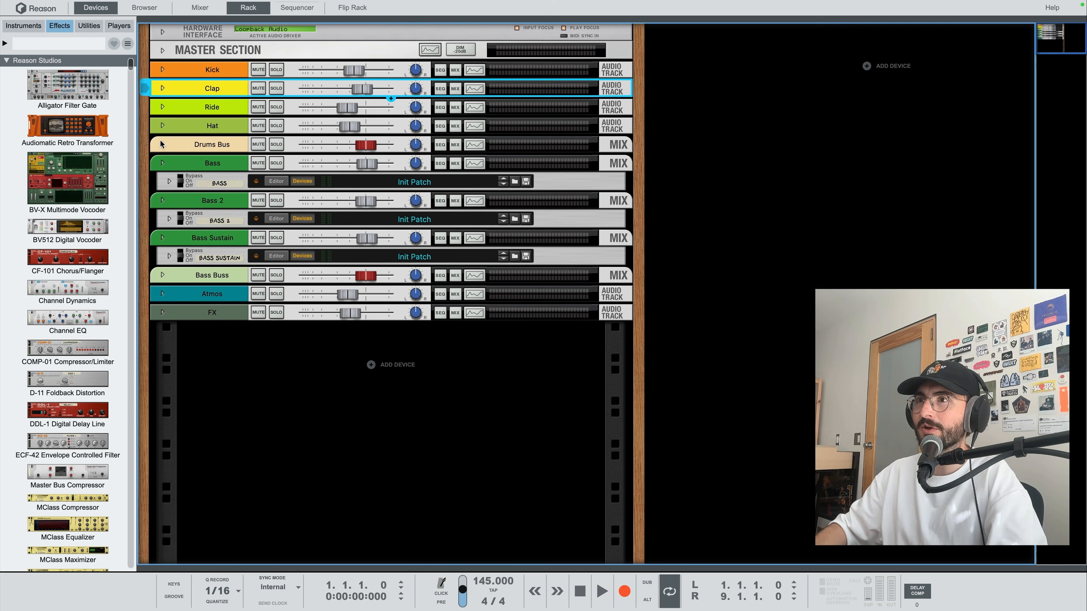
{"action": "left_click", "coordinate": [162, 144]}
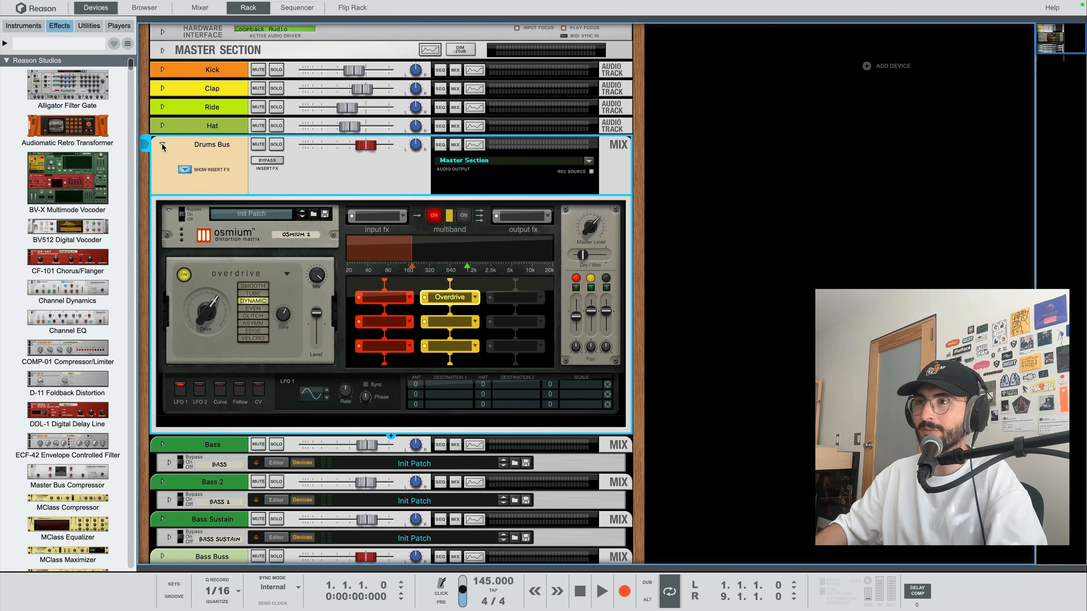
{"action": "left_click", "coordinate": [276, 144]}
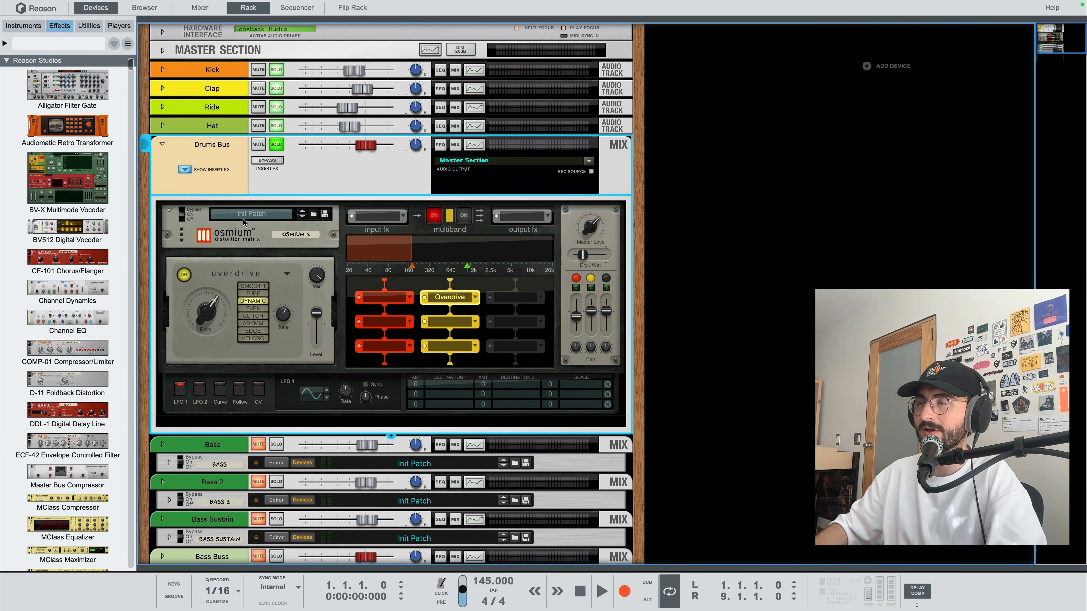
{"action": "key", "text": "space"}
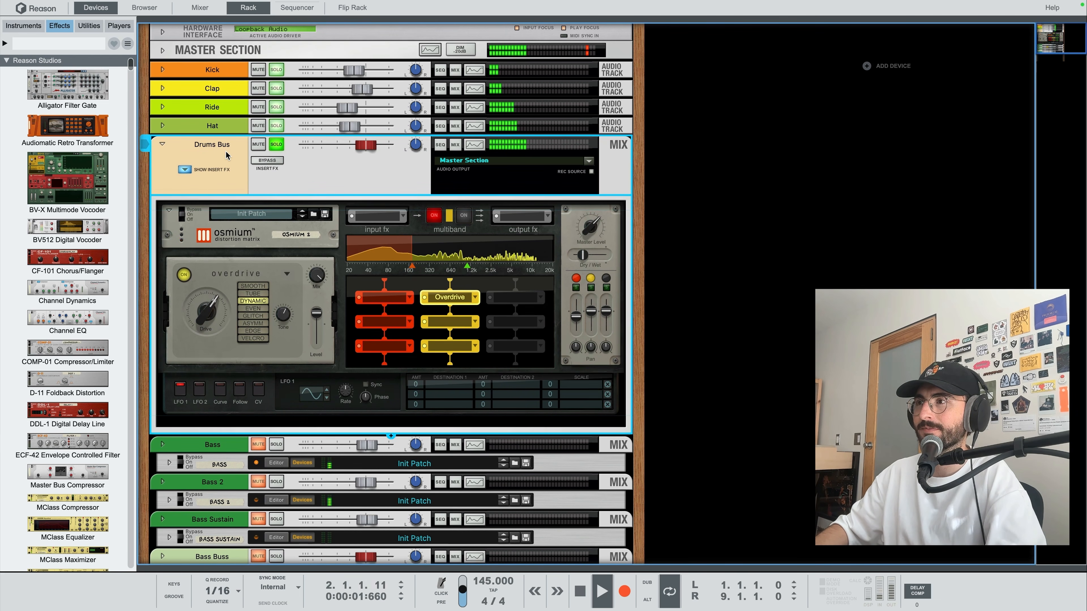
{"action": "key", "text": "space"}
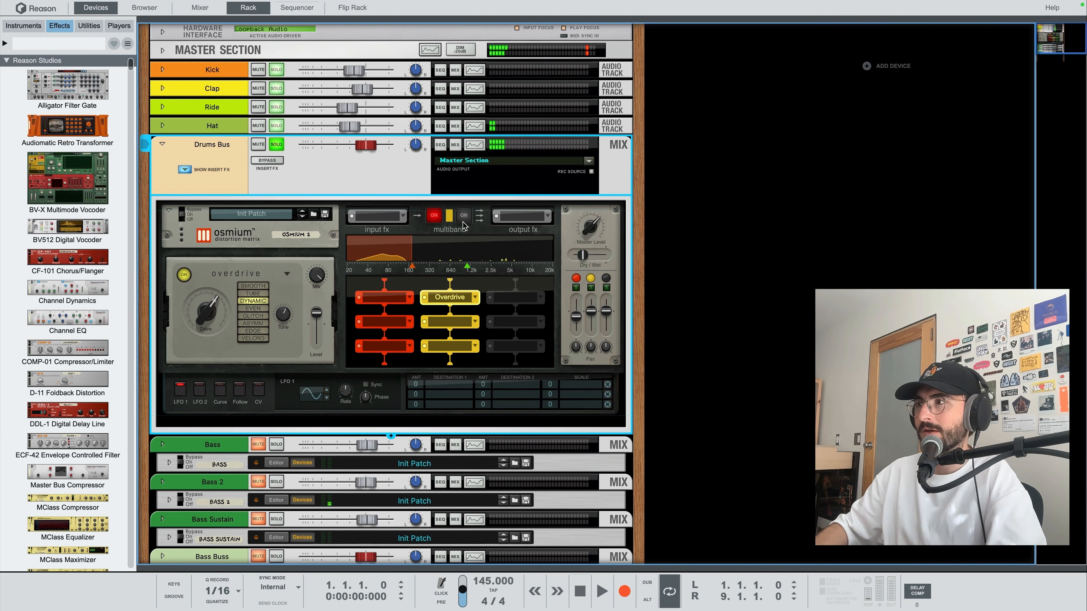
Bypass the Osmium on the Drums Bus and play the drums for comparison.
{"action": "left_click", "coordinate": [183, 216]}
{"action": "key", "text": "space"}
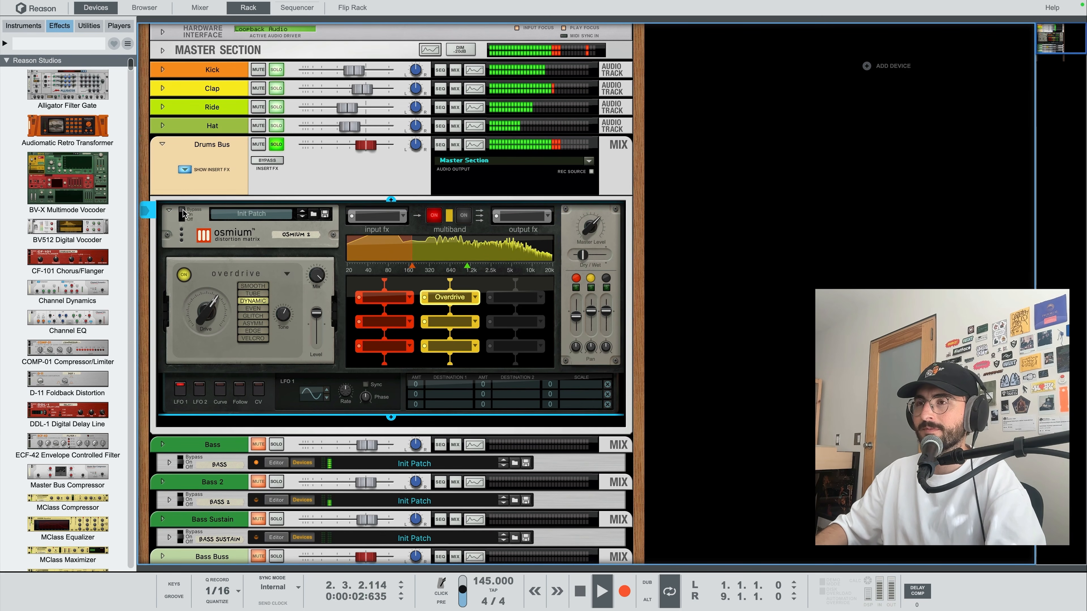
{"action": "key", "text": "space"}
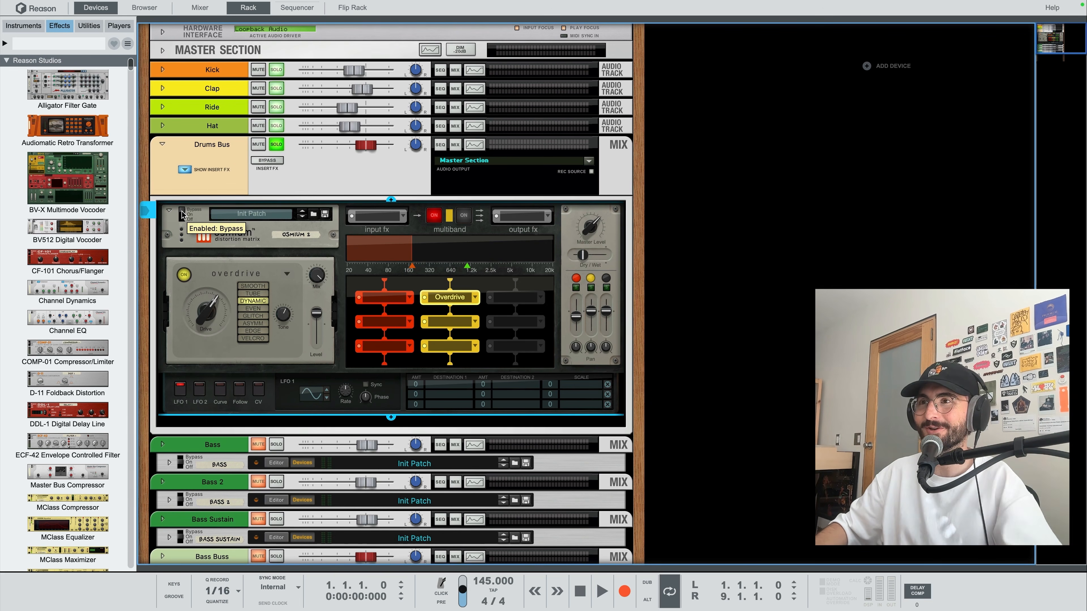
Switch the Drums Bus Osmium back on and play the drums through it.
{"action": "left_click", "coordinate": [182, 214]}
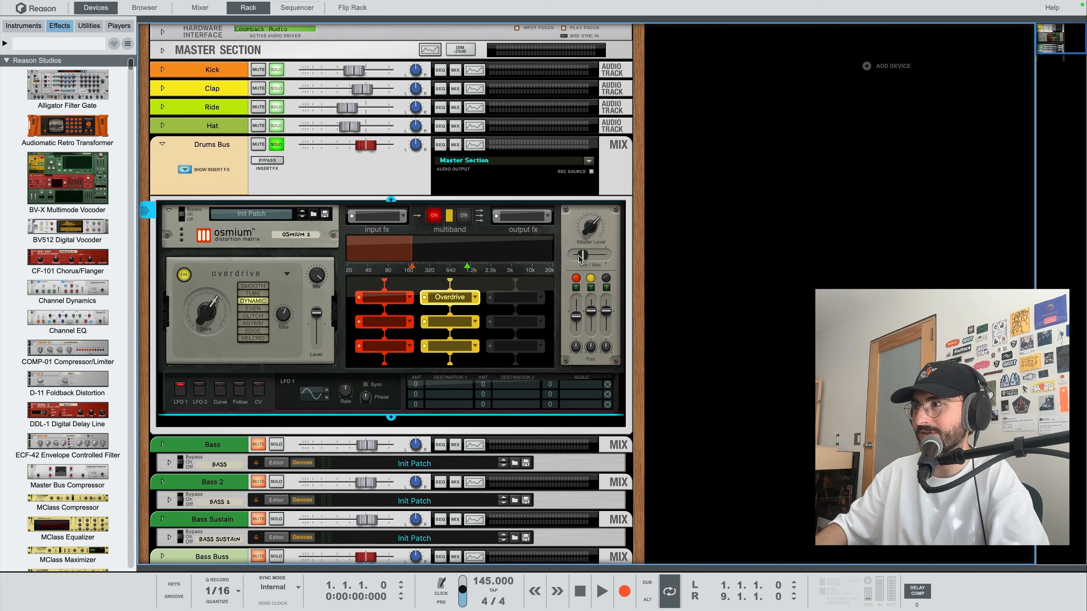
{"action": "mouse_move", "coordinate": [581, 257]}
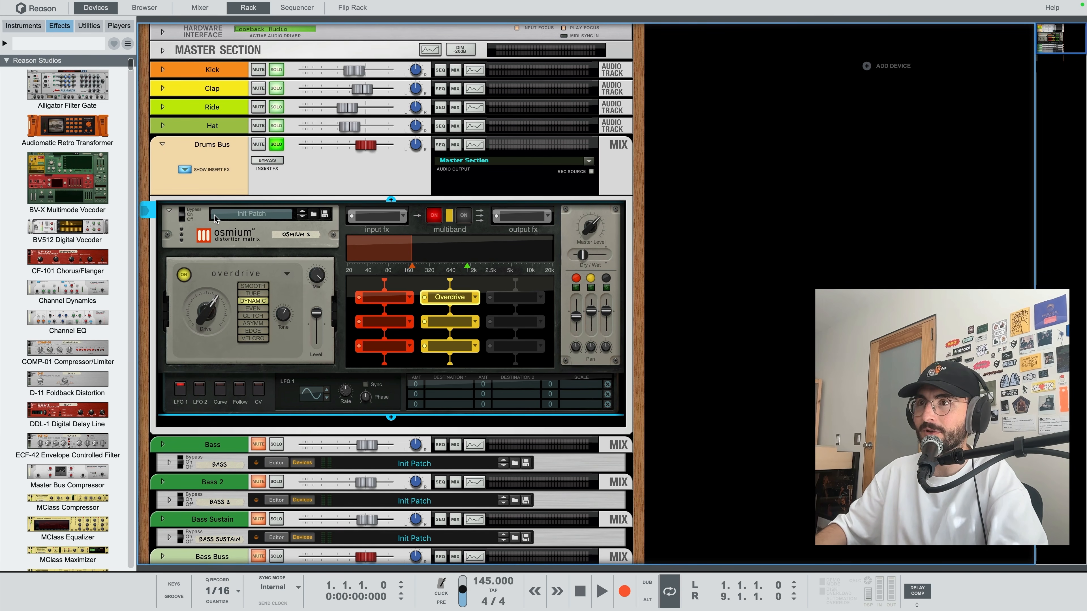
{"action": "key", "text": "space"}
{"action": "key", "text": "space"}
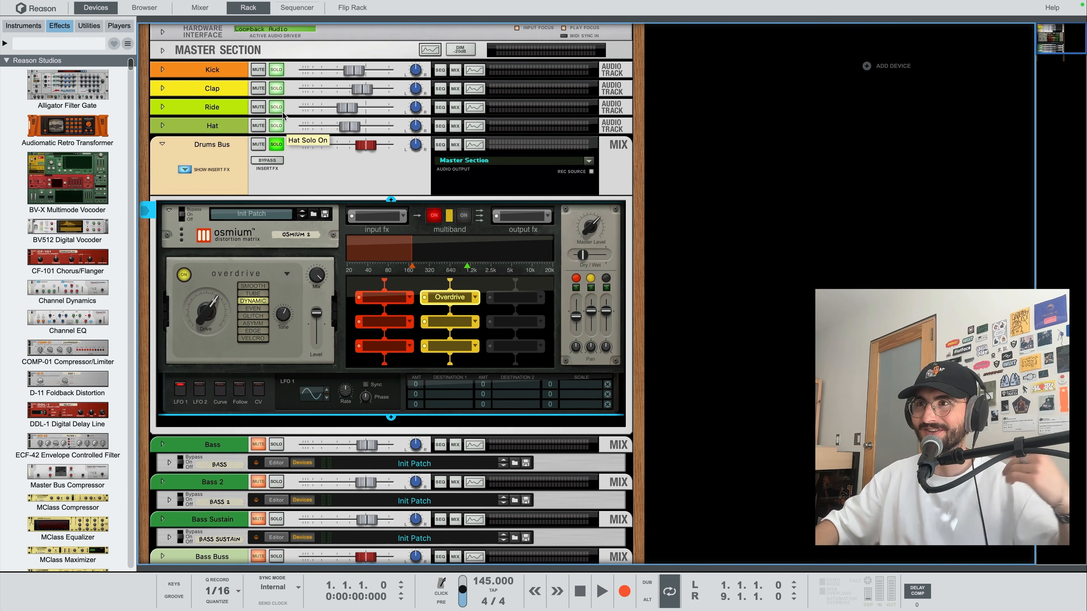
Clear the Drums Bus solo and collapse its channel.
{"action": "left_click", "coordinate": [173, 147]}
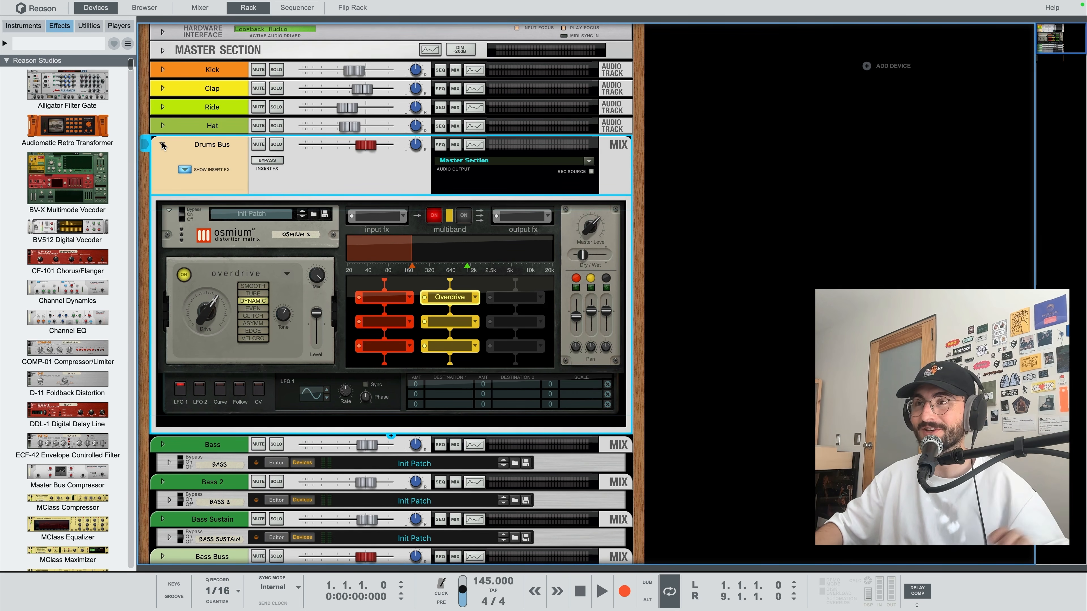
{"action": "left_click", "coordinate": [162, 144]}
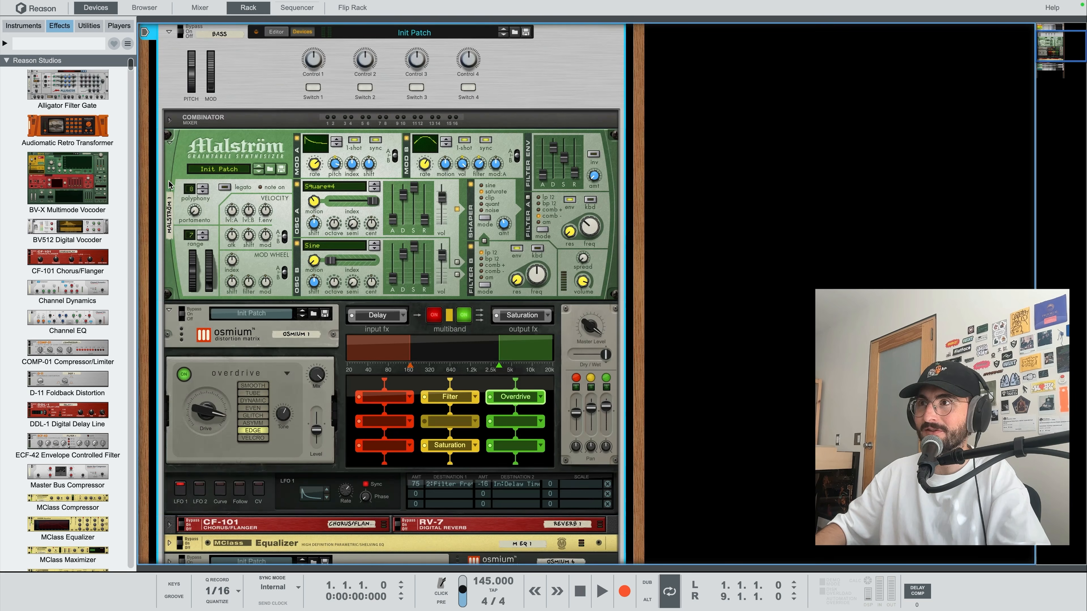
Solo the Bass channel and play its Malström and Osmium chain.
{"action": "scroll", "coordinate": [282, 141], "scroll_direction": "up", "scroll_amount": 5}
{"action": "left_click", "coordinate": [277, 165]}
{"action": "scroll", "coordinate": [235, 240], "scroll_direction": "down", "scroll_amount": 5}
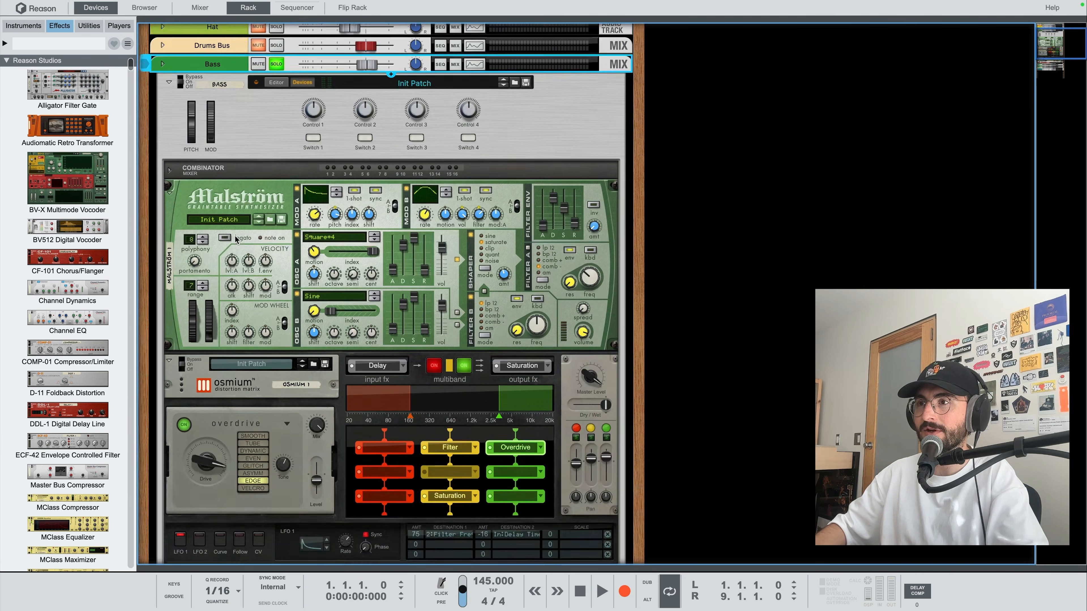
{"action": "key", "text": "space"}
{"action": "scroll", "coordinate": [235, 241], "scroll_direction": "down", "scroll_amount": 2}
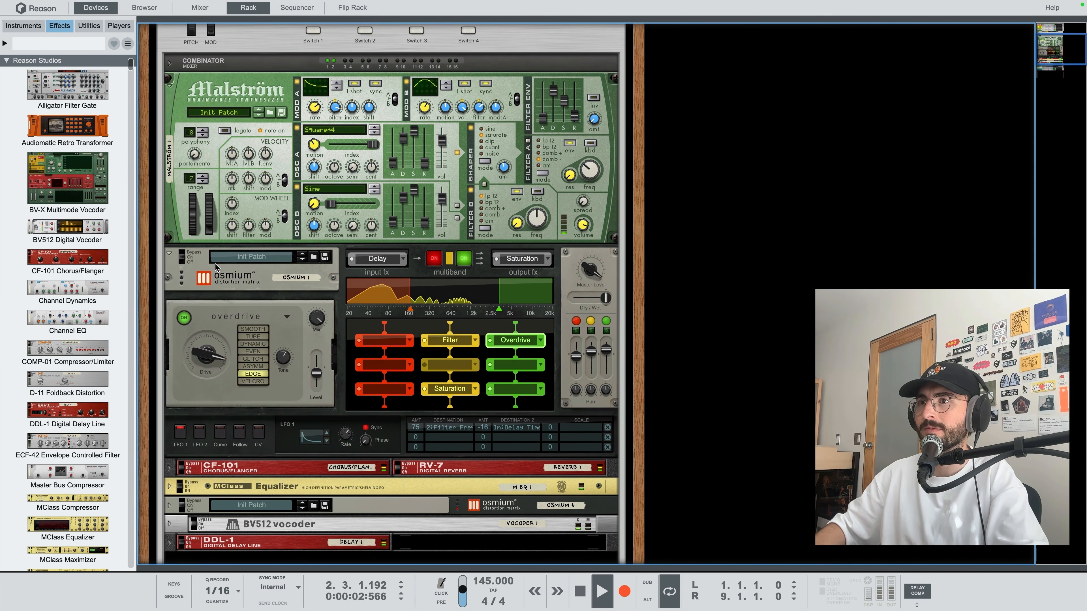
{"action": "key", "text": "space"}
Select the Osmium in the Bass chain and play the soloed bass through its full set of effects.
{"action": "left_click", "coordinate": [188, 266]}
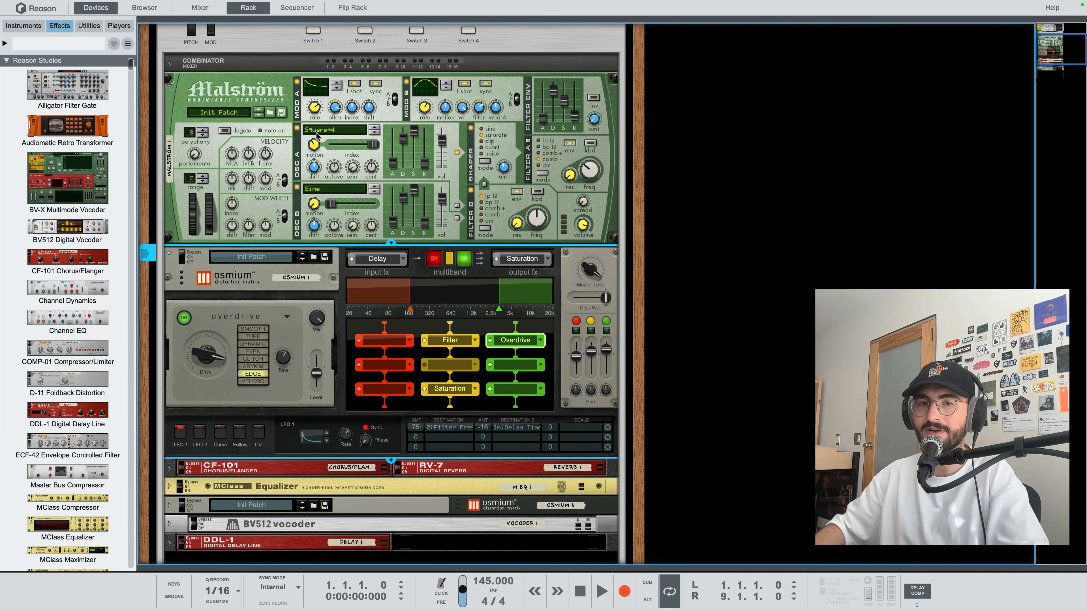
{"action": "key", "text": "space"}
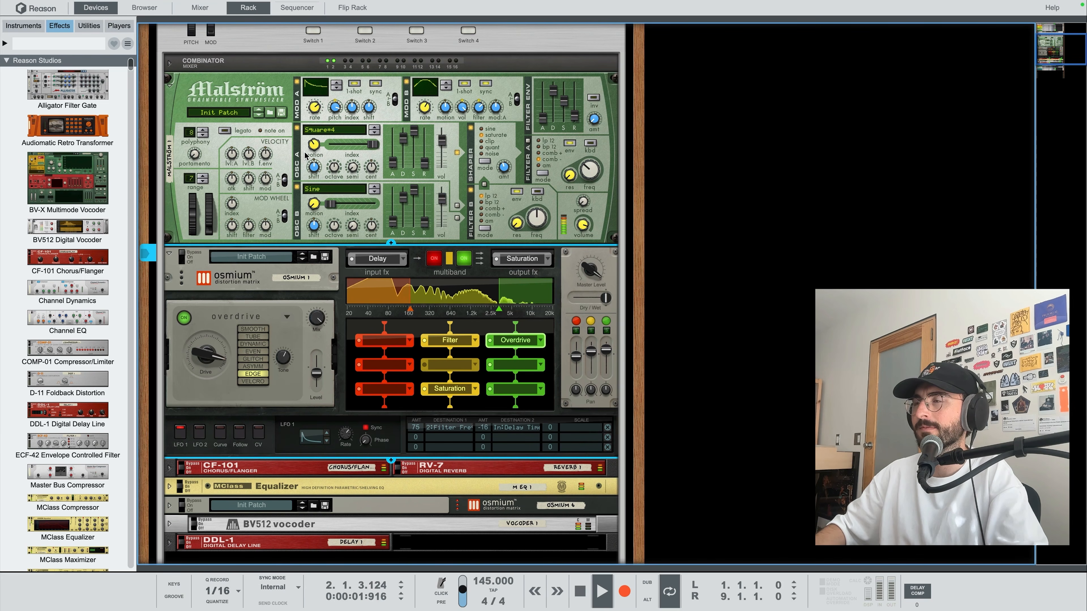
{"action": "key", "text": "space"}
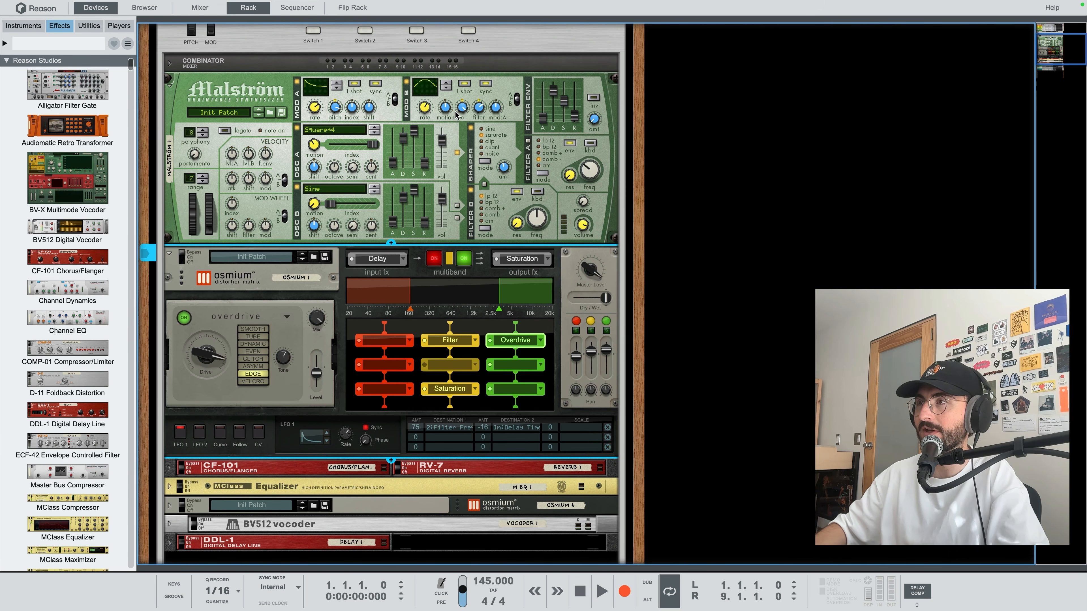
Switch off the mid-band Saturation and high-band Overdrive in the bass Osmium and show the mid-band Filter's settings.
{"action": "scroll", "coordinate": [230, 313], "scroll_direction": "down", "scroll_amount": 3}
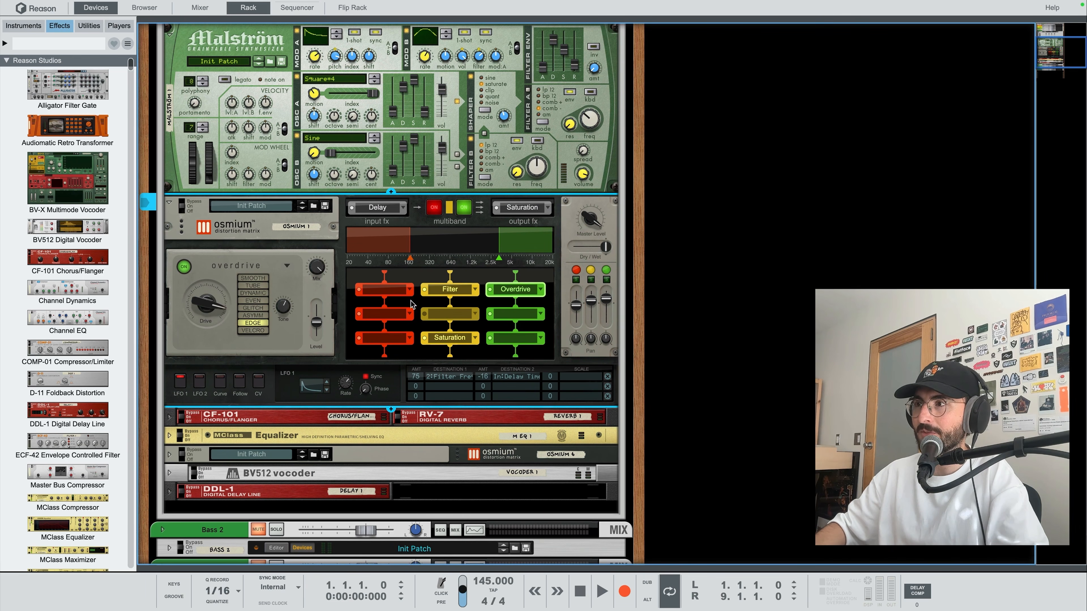
{"action": "left_click", "coordinate": [425, 337]}
{"action": "left_click", "coordinate": [490, 290]}
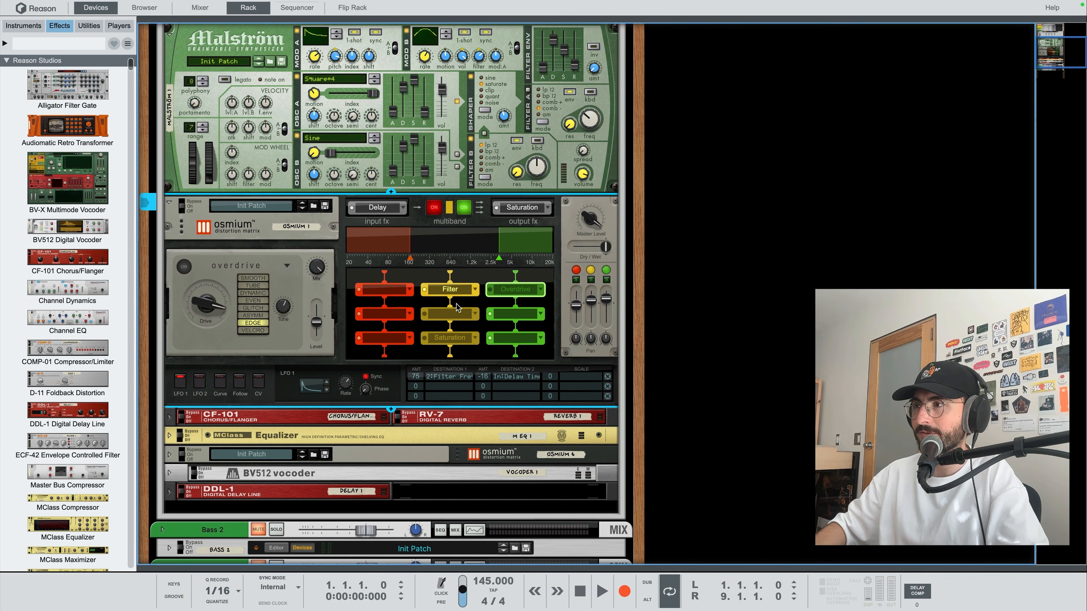
{"action": "left_click", "coordinate": [447, 290]}
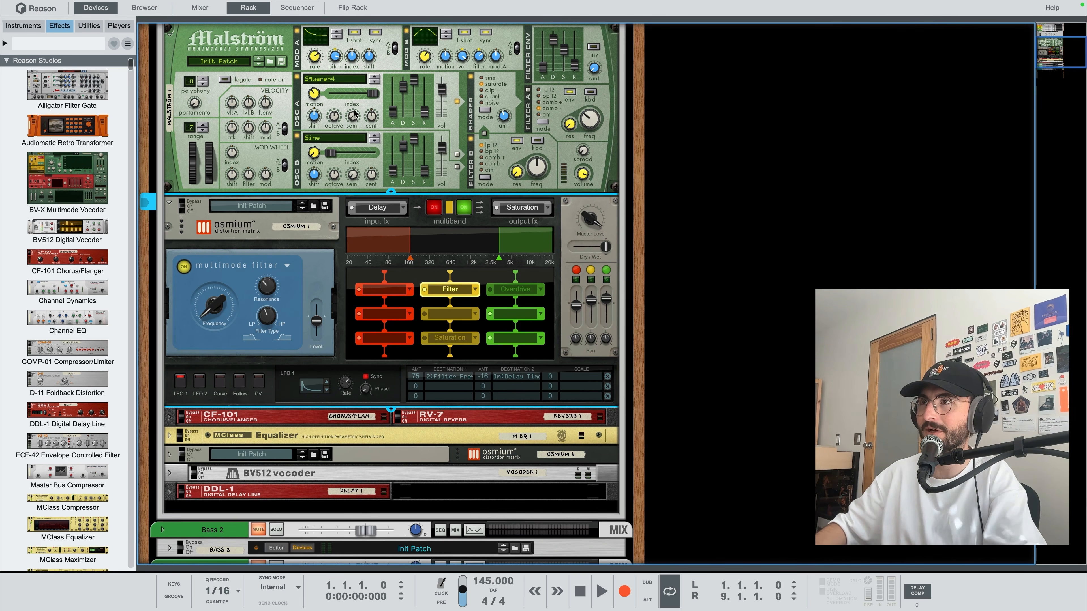
Inspect the multimode filter's controls and LFO 1's filter destination, and play the bass without Saturation and Overdrive.
{"action": "scroll", "coordinate": [374, 271], "scroll_direction": "down", "scroll_amount": 1}
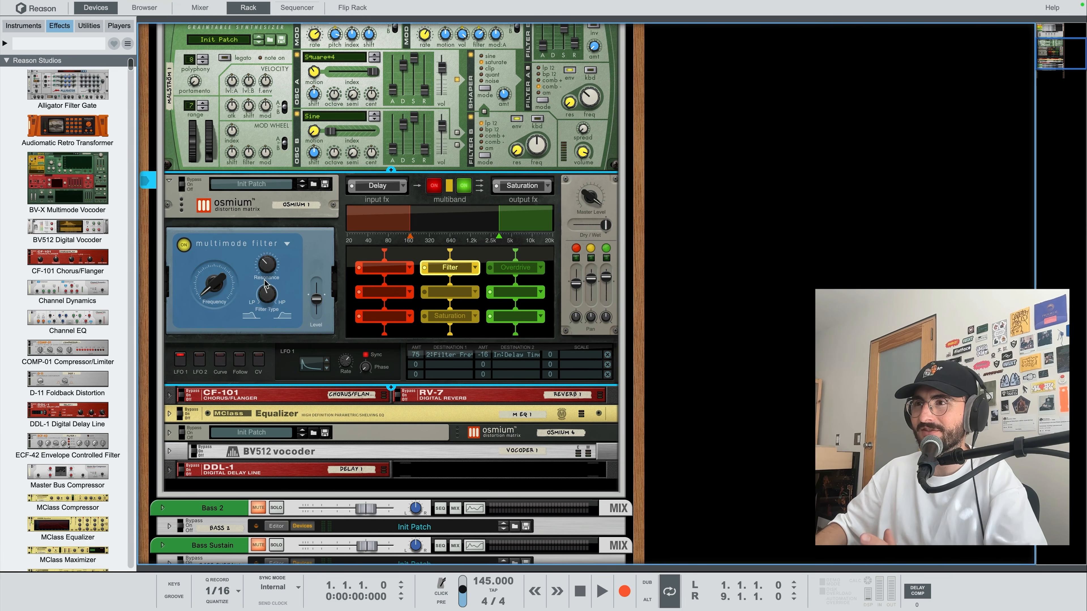
{"action": "mouse_move", "coordinate": [265, 292]}
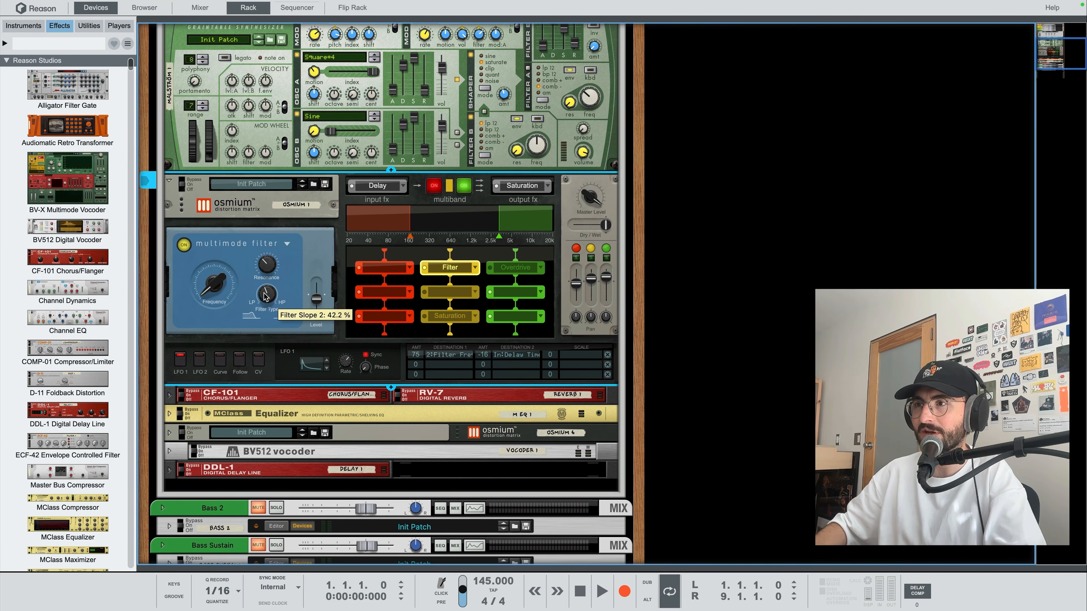
{"action": "mouse_move", "coordinate": [209, 285]}
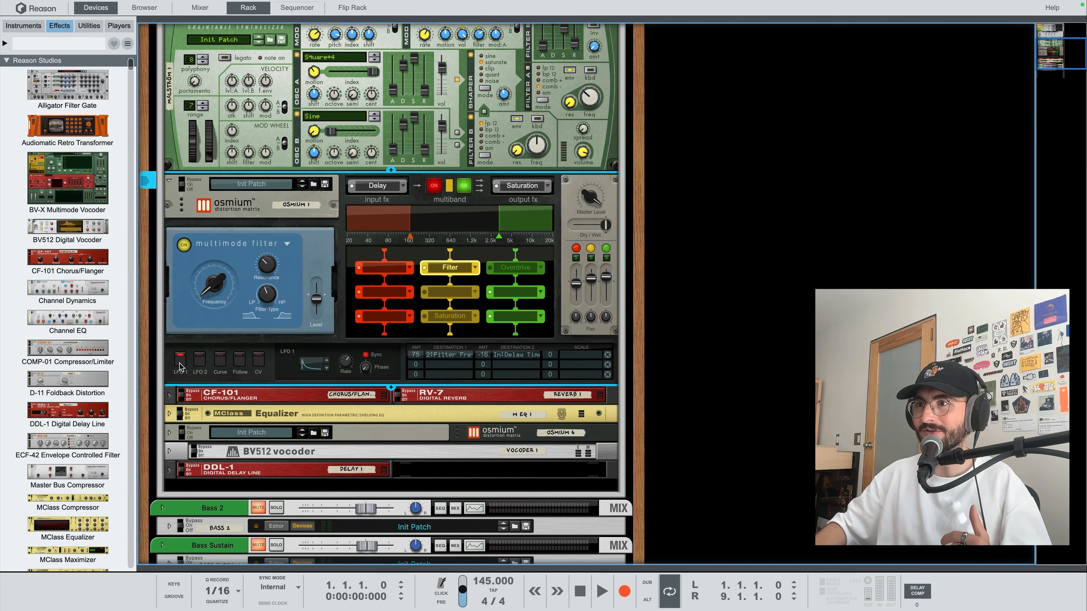
{"action": "left_click", "coordinate": [438, 357]}
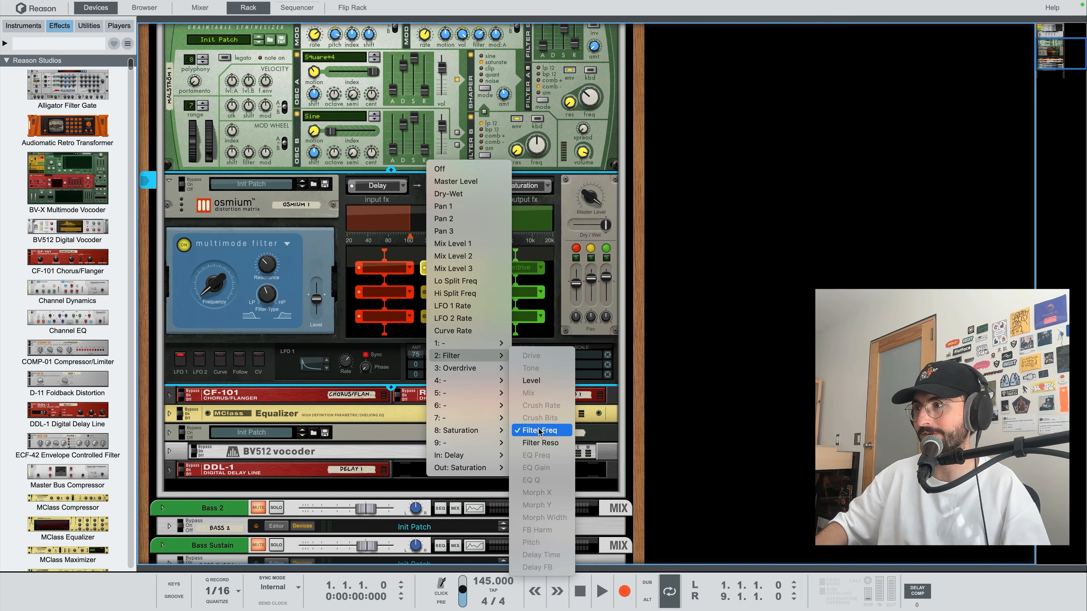
{"action": "left_click", "coordinate": [354, 335]}
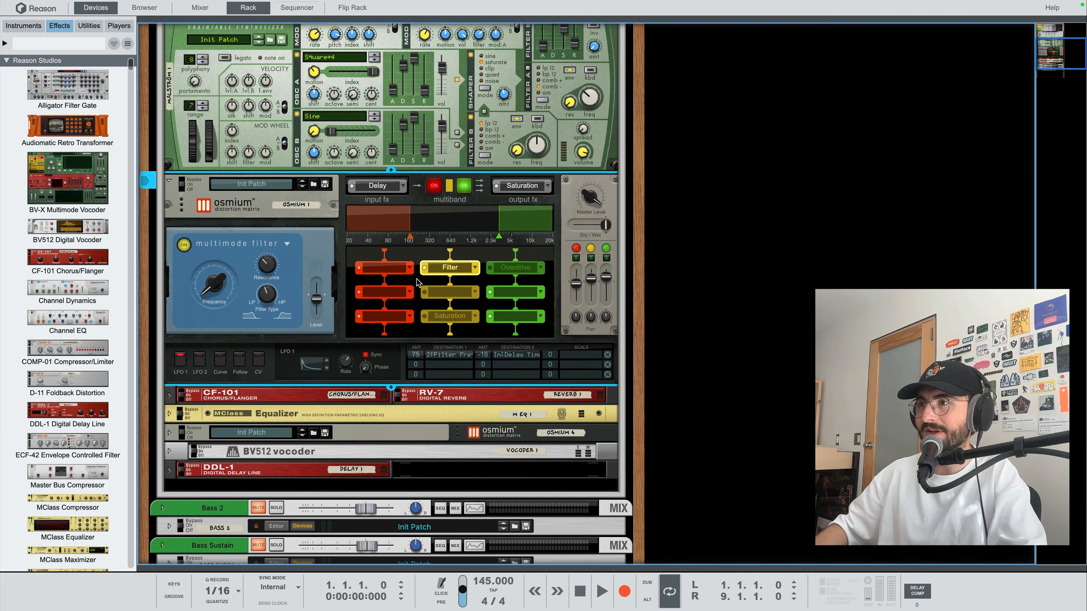
{"action": "key", "text": "space"}
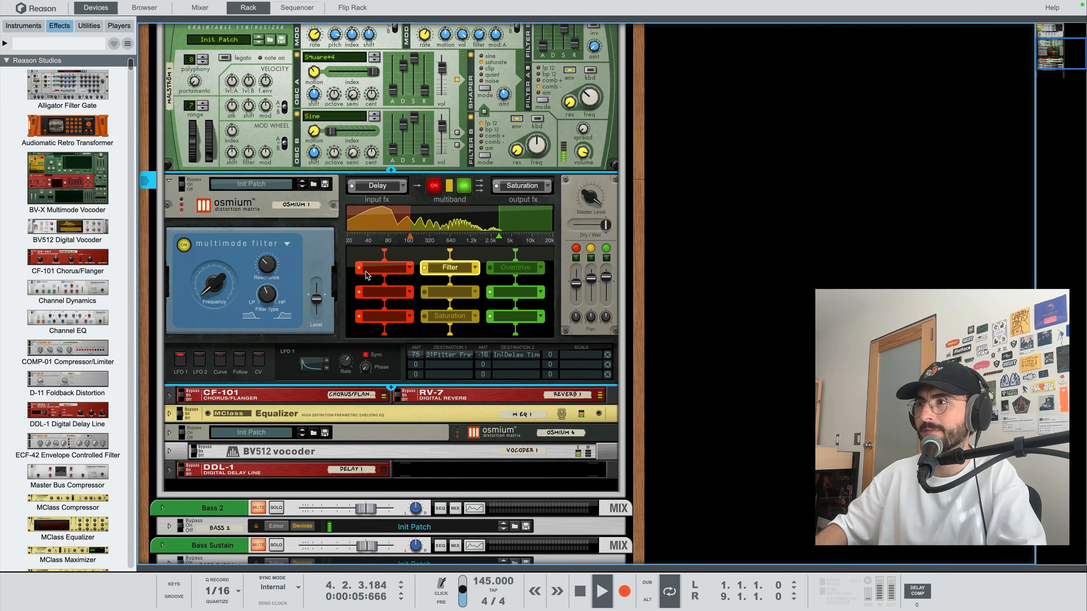
{"action": "key", "text": "space"}
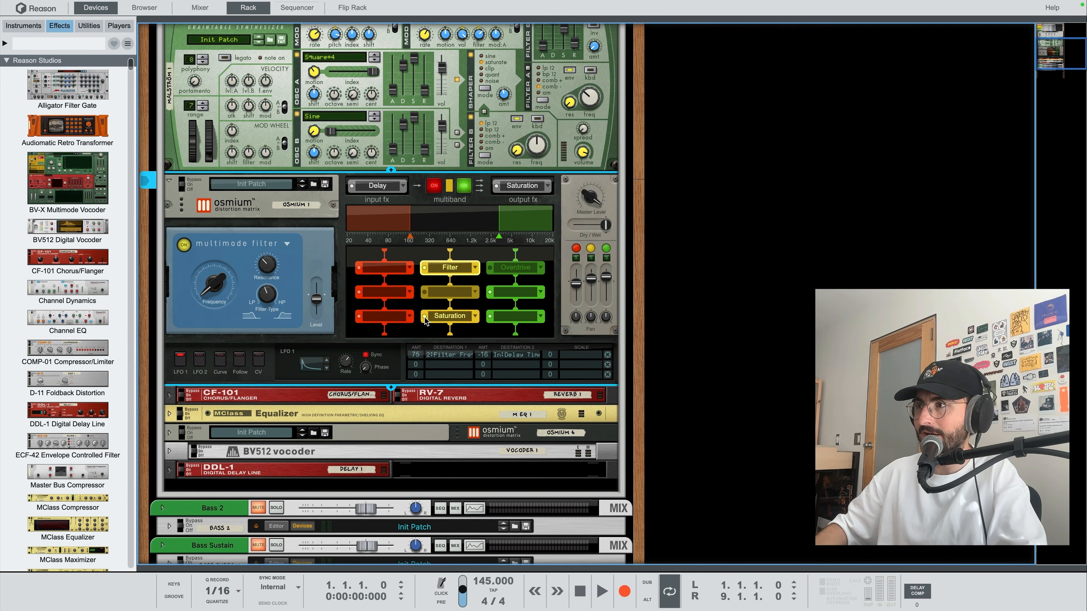
With the mid-band Saturation switched back on, show its settings and play the bass through it.
{"action": "left_click", "coordinate": [439, 318]}
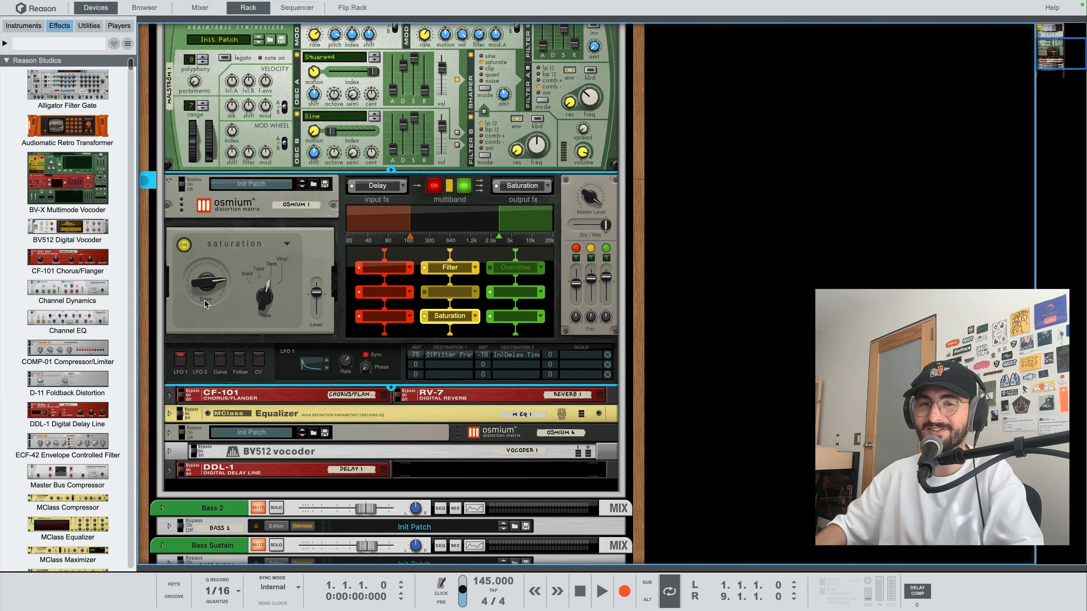
{"action": "key", "text": "space"}
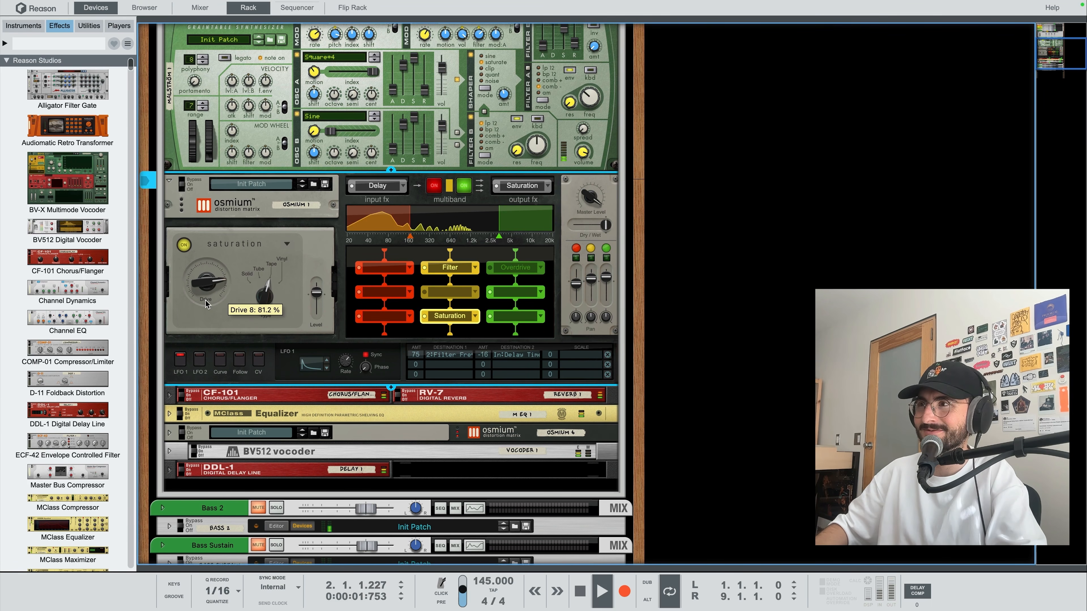
{"action": "key", "text": "space"}
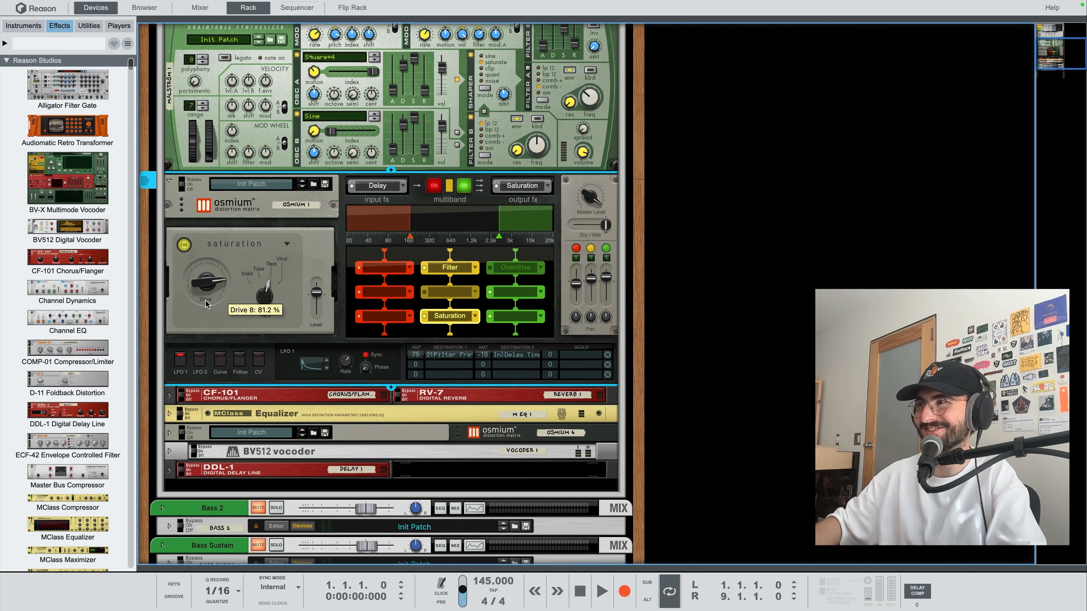
Show the Delay input effect and play the bass while switching the delay off and back on.
{"action": "left_click", "coordinate": [375, 189]}
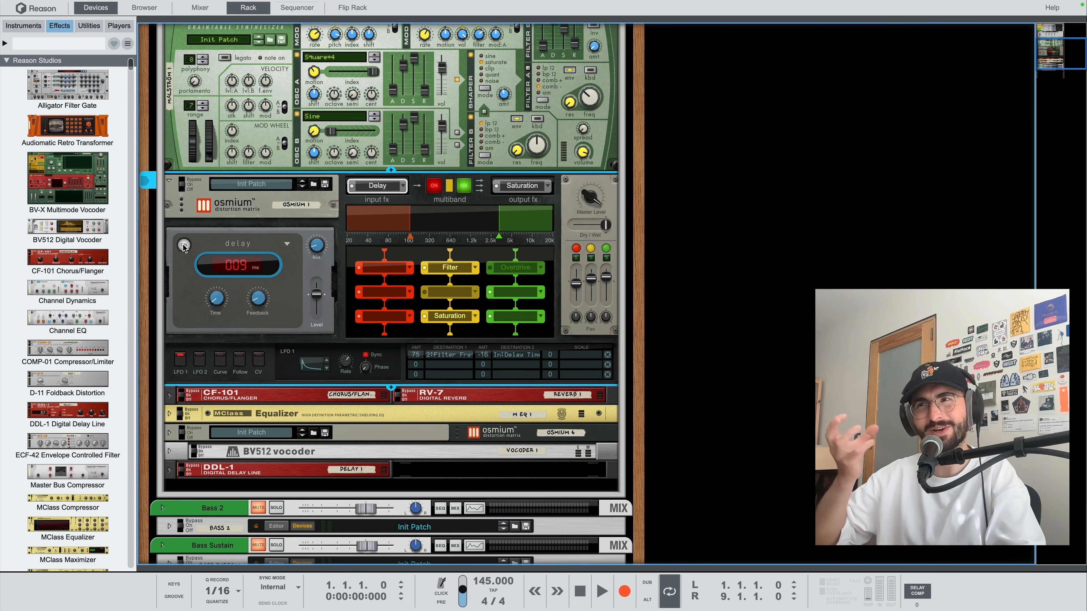
{"action": "key", "text": "space"}
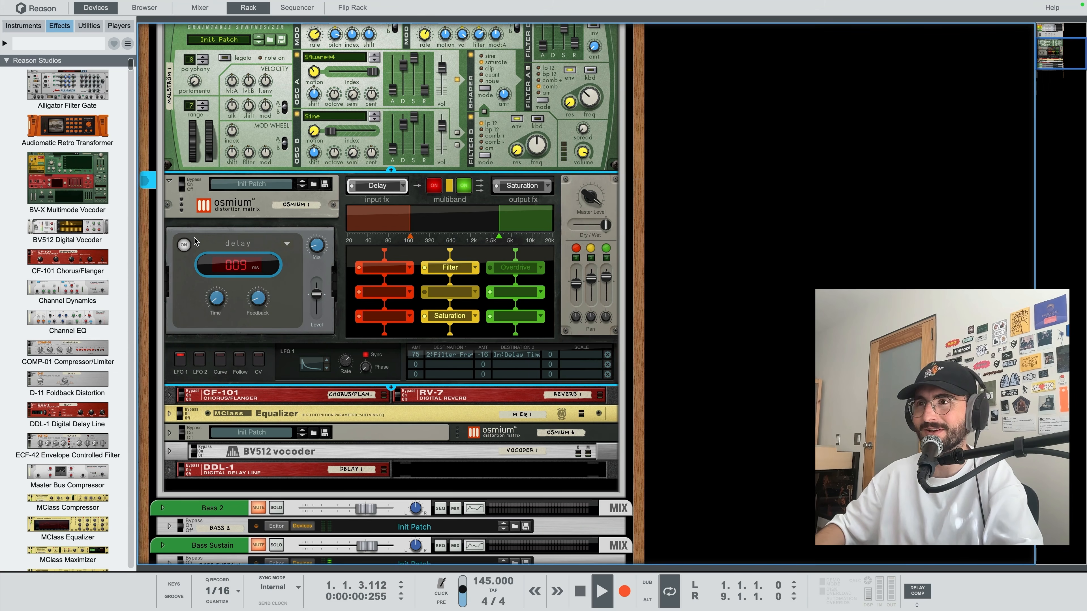
{"action": "left_click", "coordinate": [187, 246]}
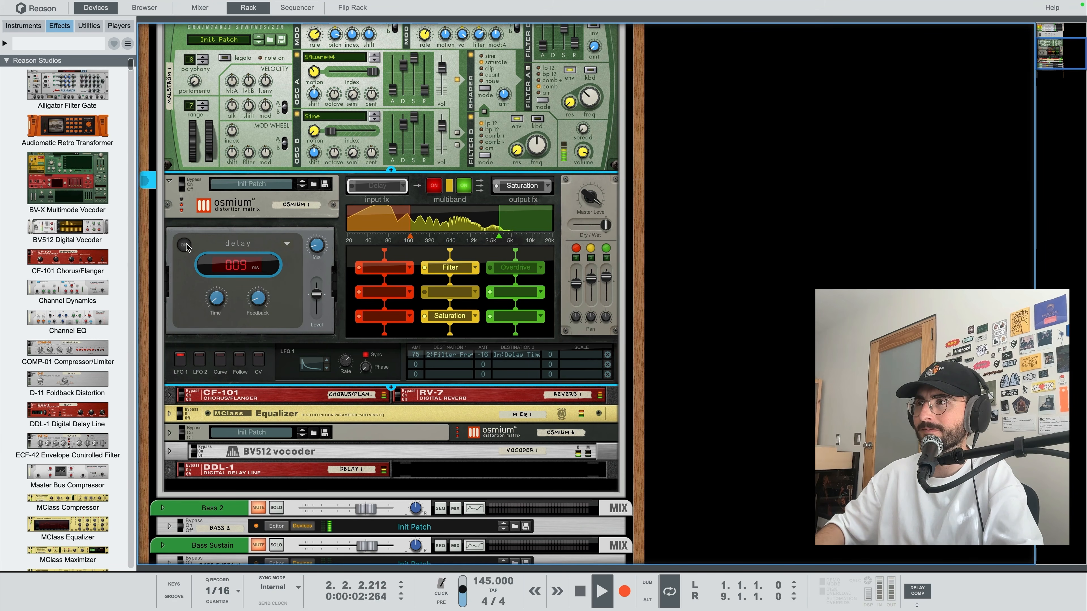
{"action": "left_click", "coordinate": [185, 245]}
{"action": "key", "text": "space"}
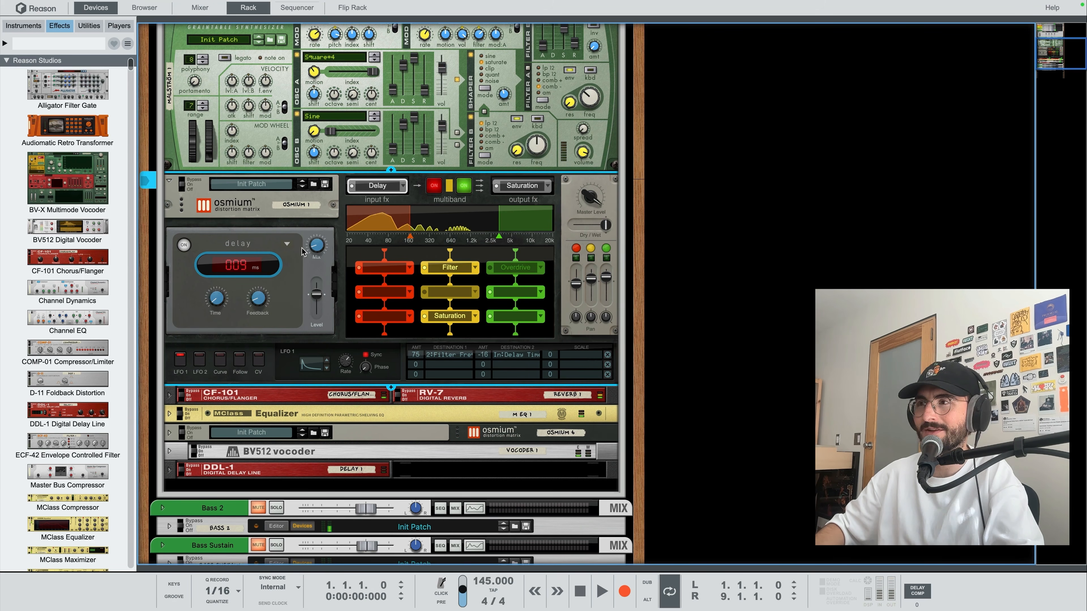
Switch the high-band Overdrive back on and review the Filter and Overdrive settings.
{"action": "left_click", "coordinate": [516, 267]}
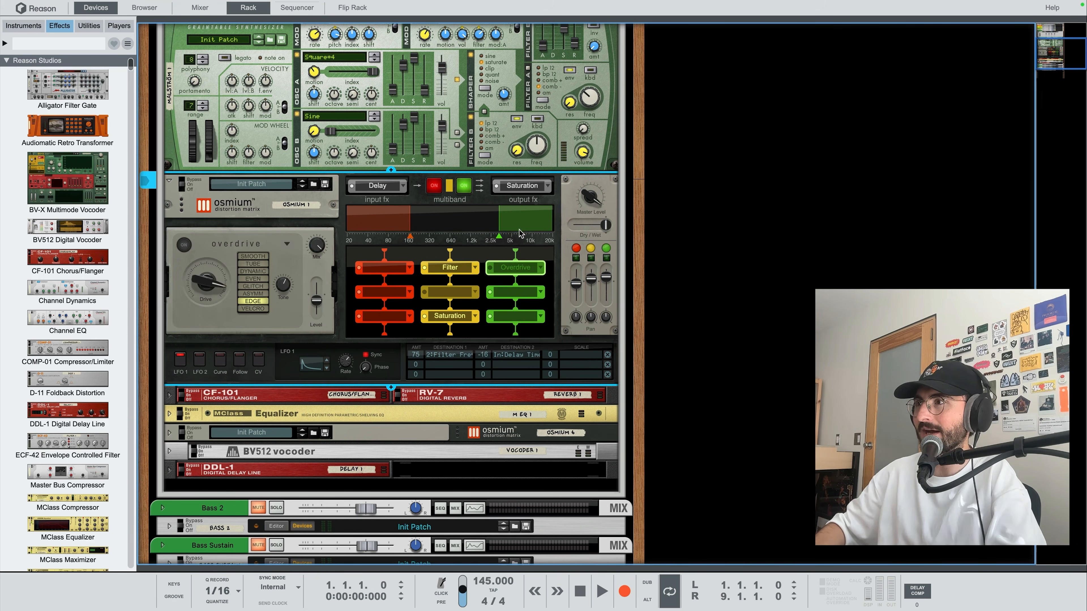
{"action": "left_click", "coordinate": [490, 268]}
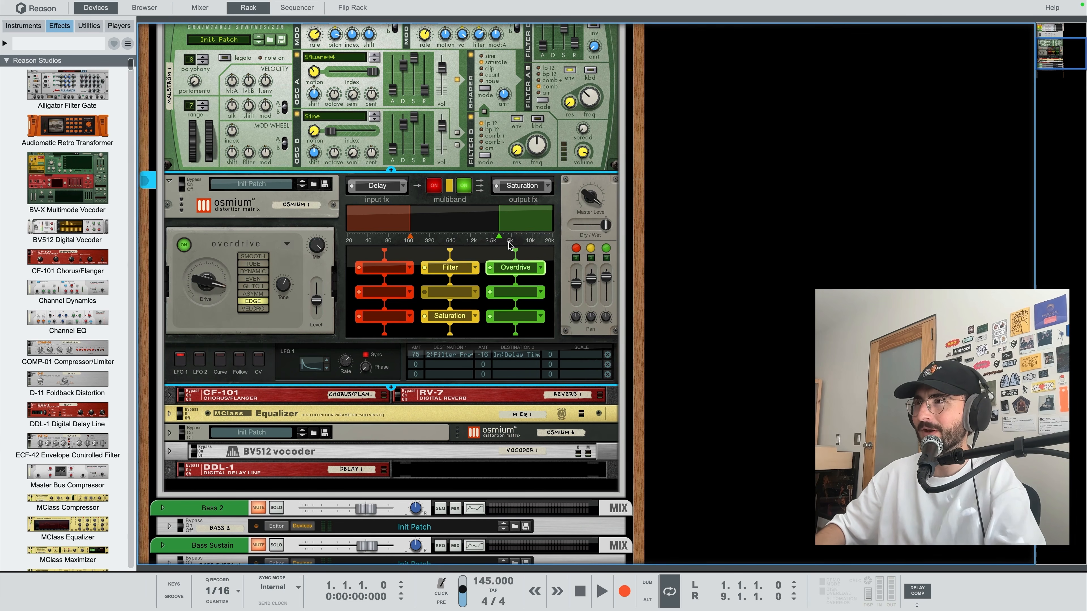
{"action": "left_click", "coordinate": [450, 267]}
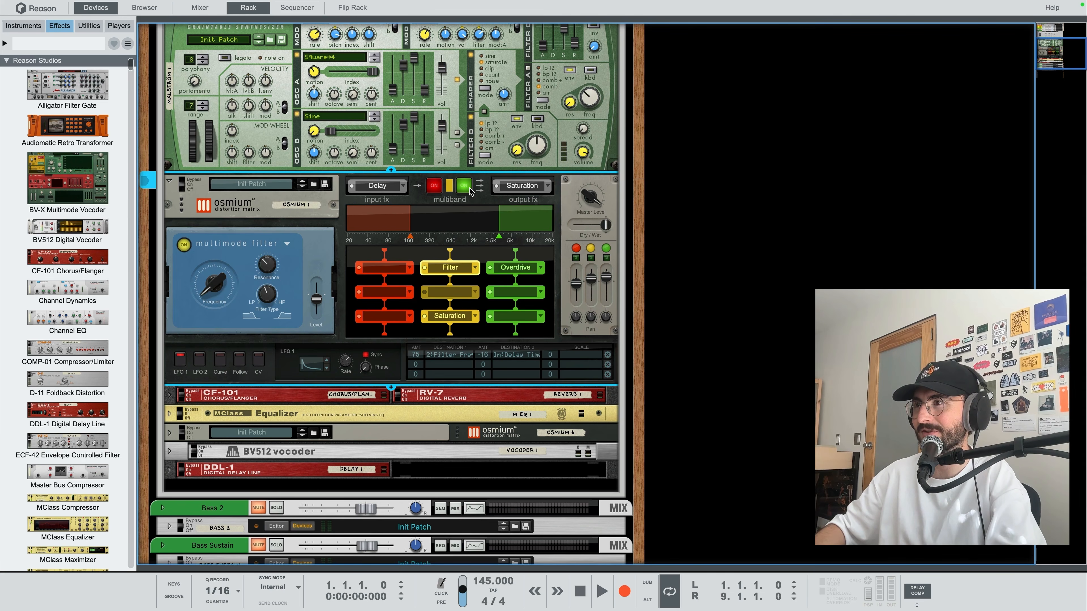
{"action": "left_click", "coordinate": [513, 269]}
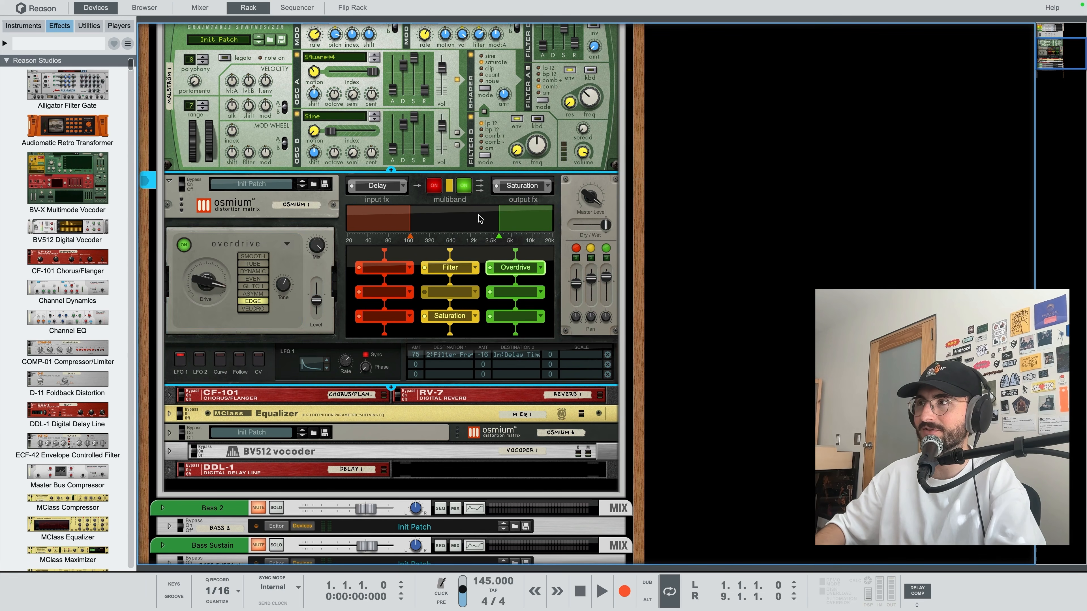
Play the bass while toggling the high-band Overdrive off and on for comparison.
{"action": "key", "text": "space"}
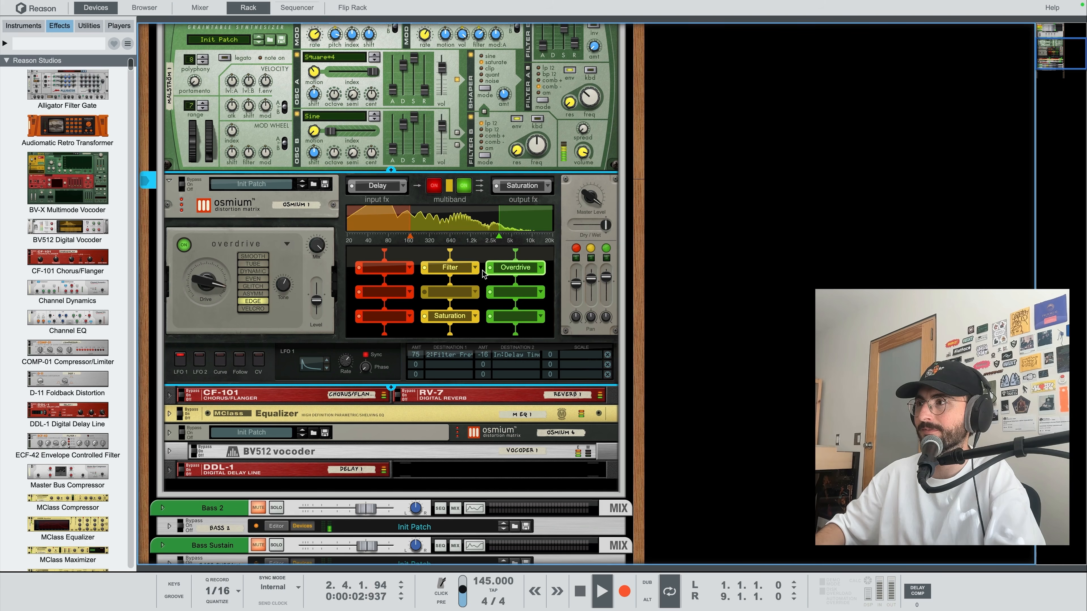
{"action": "left_click", "coordinate": [490, 268]}
{"action": "left_click", "coordinate": [490, 268]}
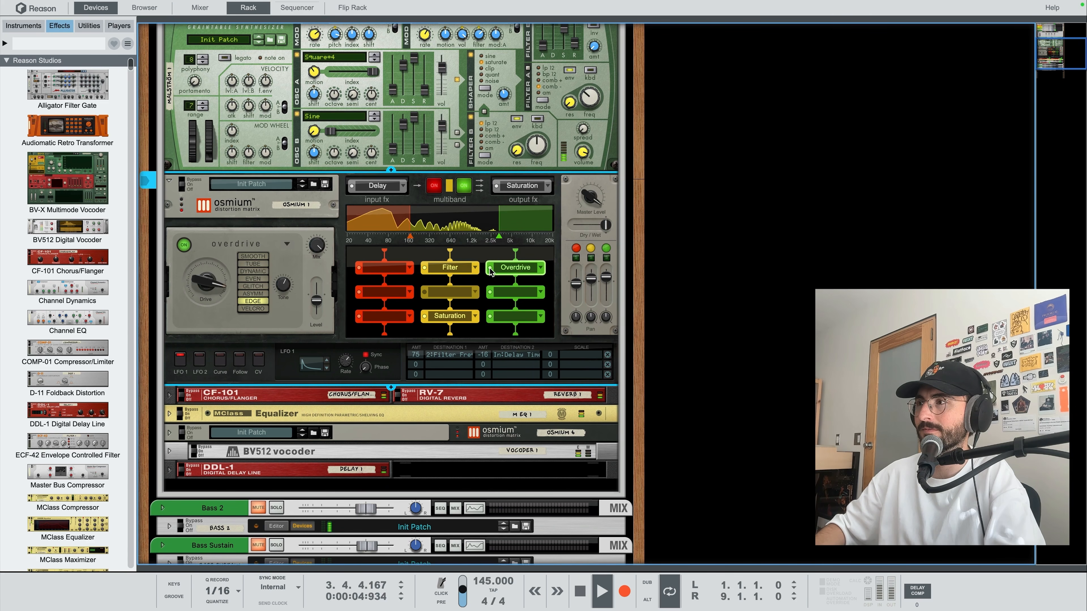
{"action": "key", "text": "space"}
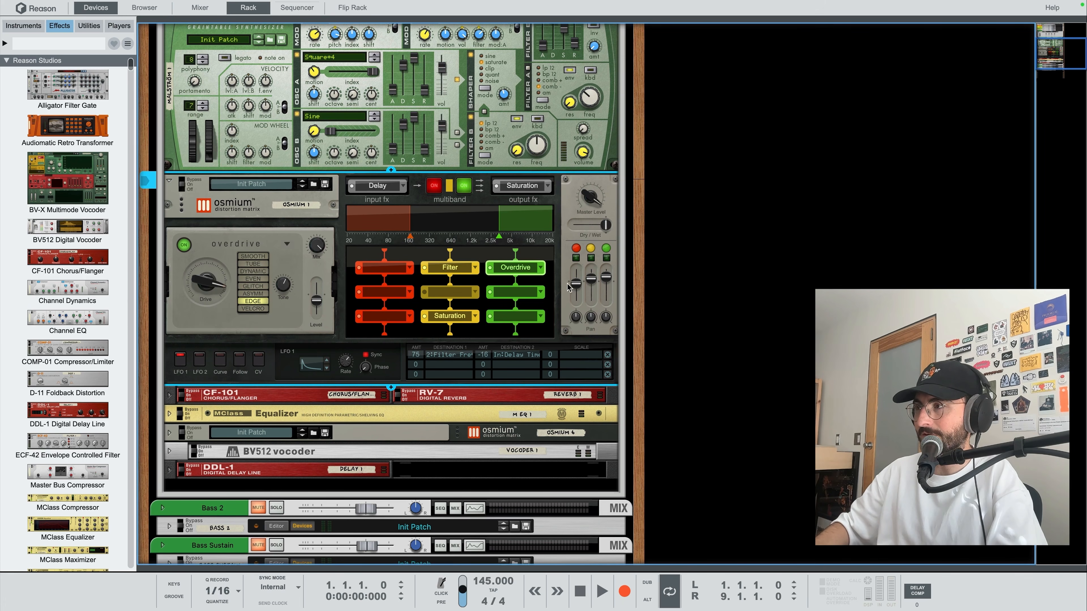
{"action": "mouse_move", "coordinate": [573, 281]}
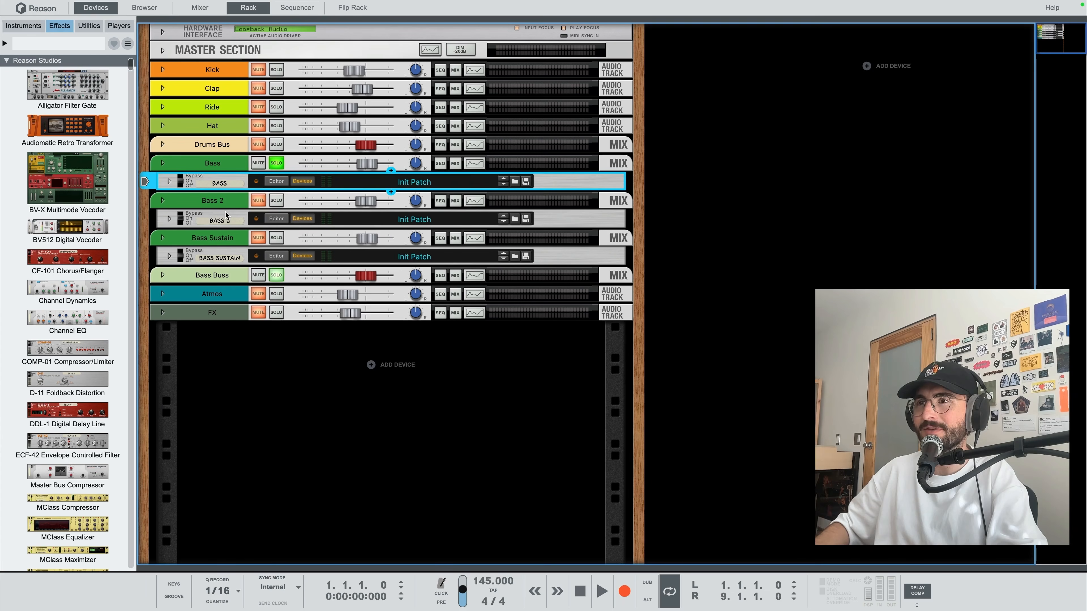
Solo the Bass 2 channel alongside Bass and play both layers together.
{"action": "left_click", "coordinate": [225, 212]}
{"action": "left_click", "coordinate": [244, 203]}
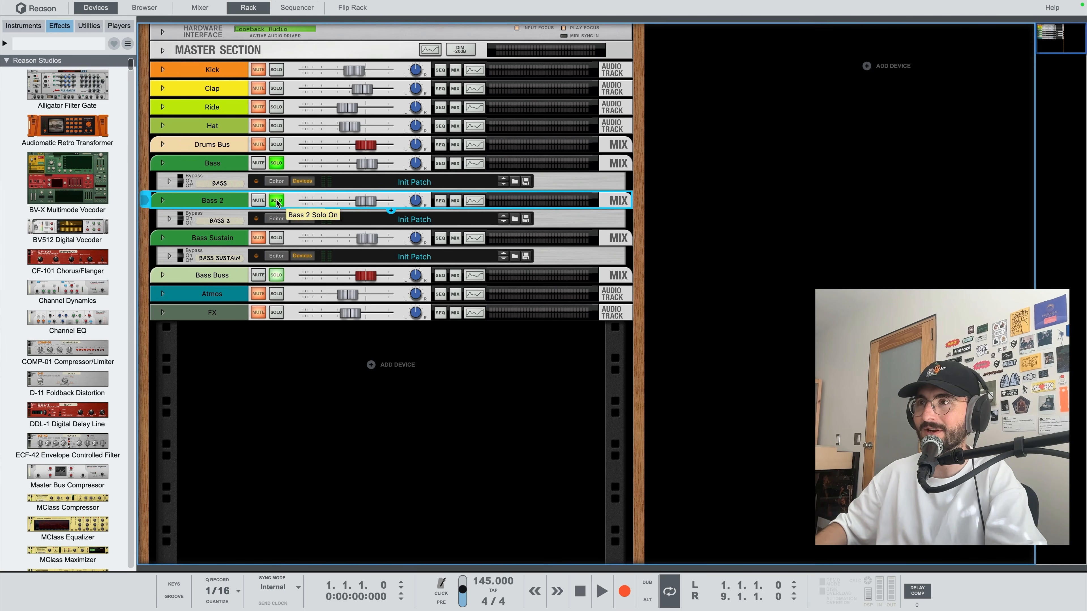
{"action": "key", "text": "space"}
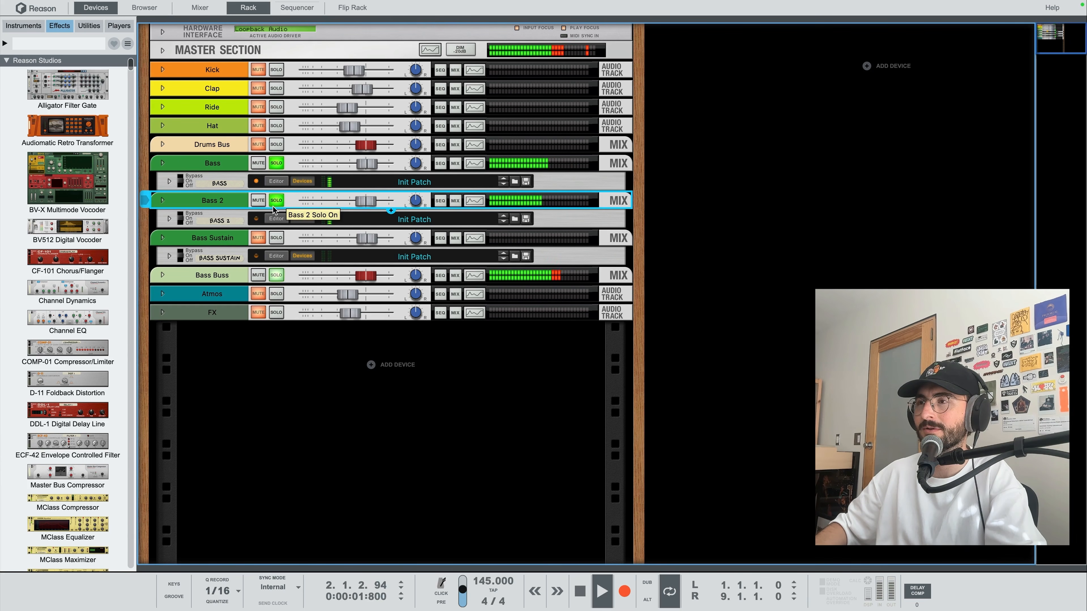
{"action": "key", "text": "space"}
Clear the solo on Bass so only Bass 2 is soloed, and unfold the Bass 2 Combinator.
{"action": "left_click", "coordinate": [277, 163]}
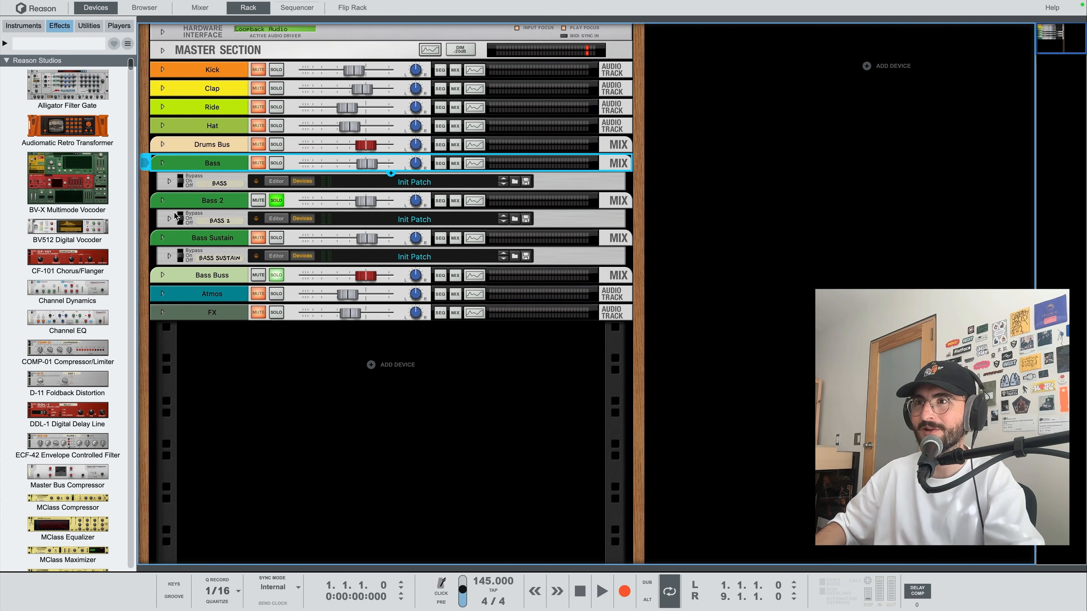
{"action": "left_click", "coordinate": [168, 219]}
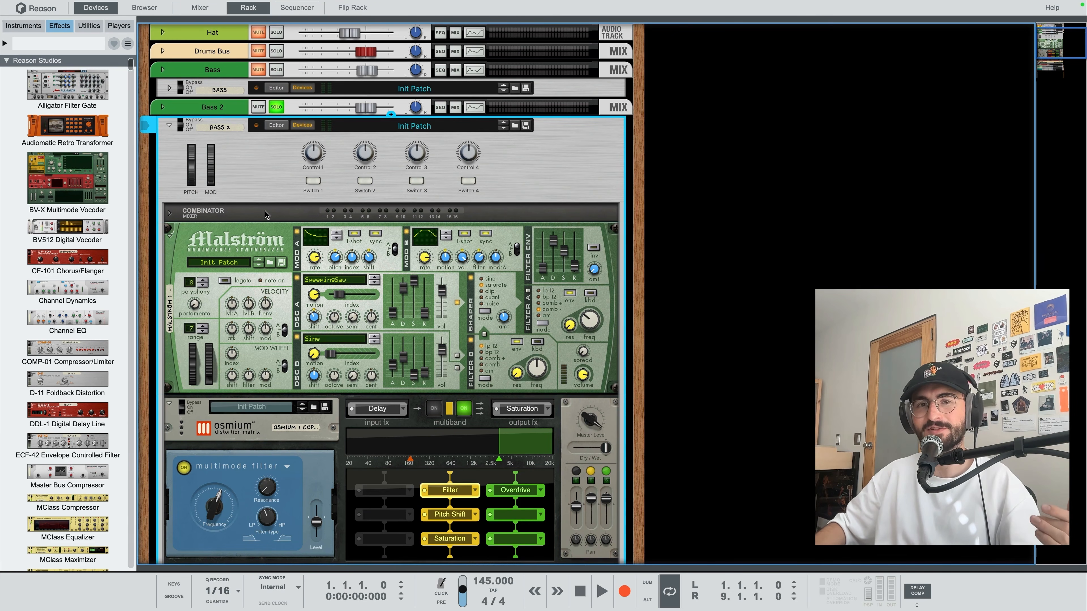
Switch on the low band in the multiband section of the Bass 2 Osmium.
{"action": "scroll", "coordinate": [265, 214], "scroll_direction": "down", "scroll_amount": 5}
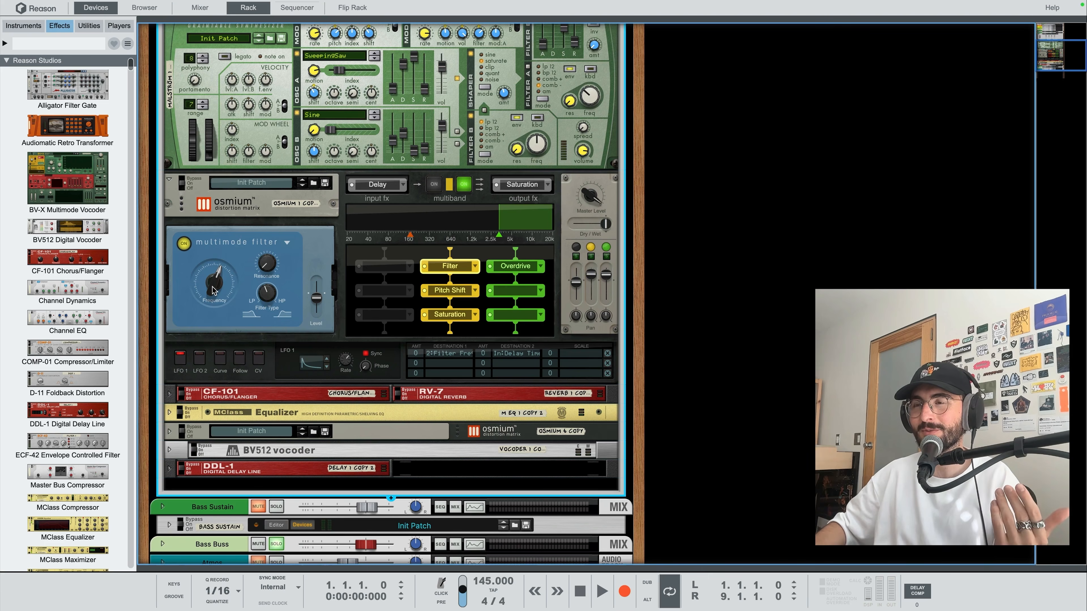
{"action": "left_click", "coordinate": [219, 282]}
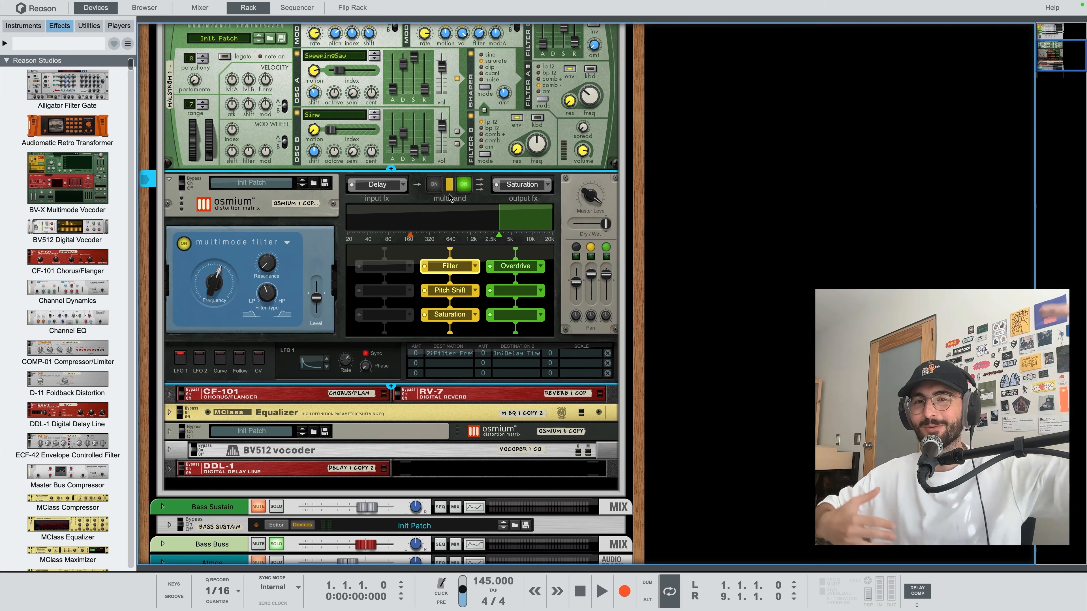
{"action": "left_click", "coordinate": [436, 187]}
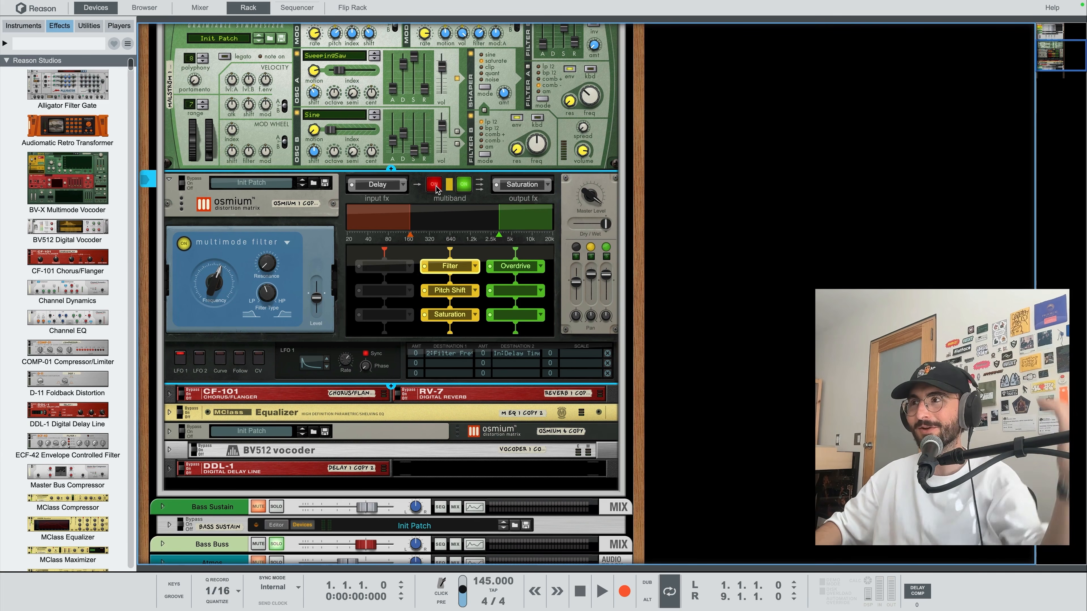
Switch off the low band of the Bass 2 Osmium and remove the Pitch Shift effect from its middle band.
{"action": "left_click", "coordinate": [435, 186]}
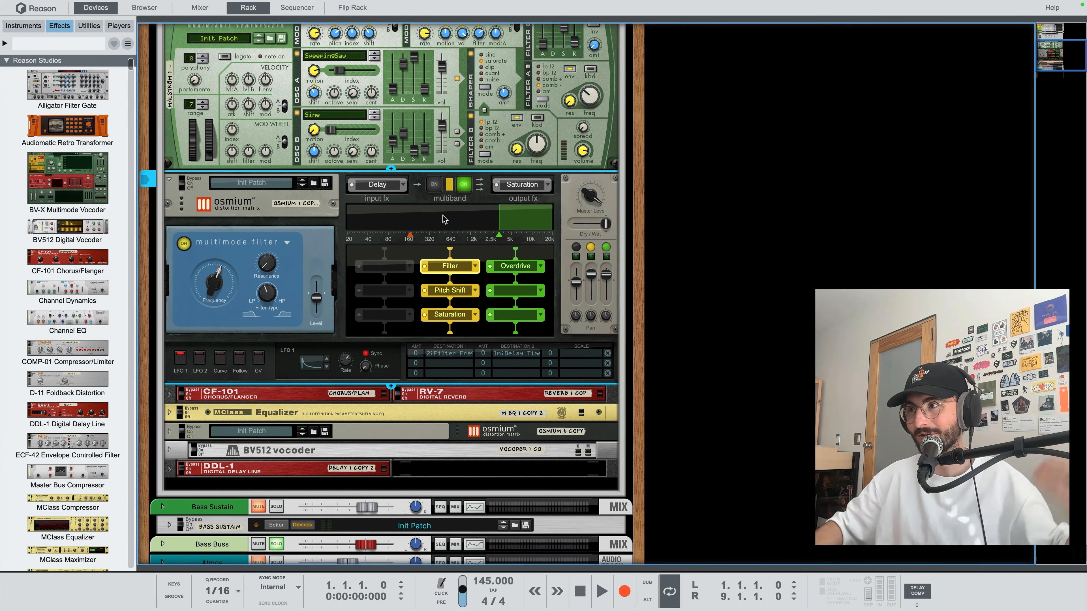
{"action": "left_click", "coordinate": [462, 317]}
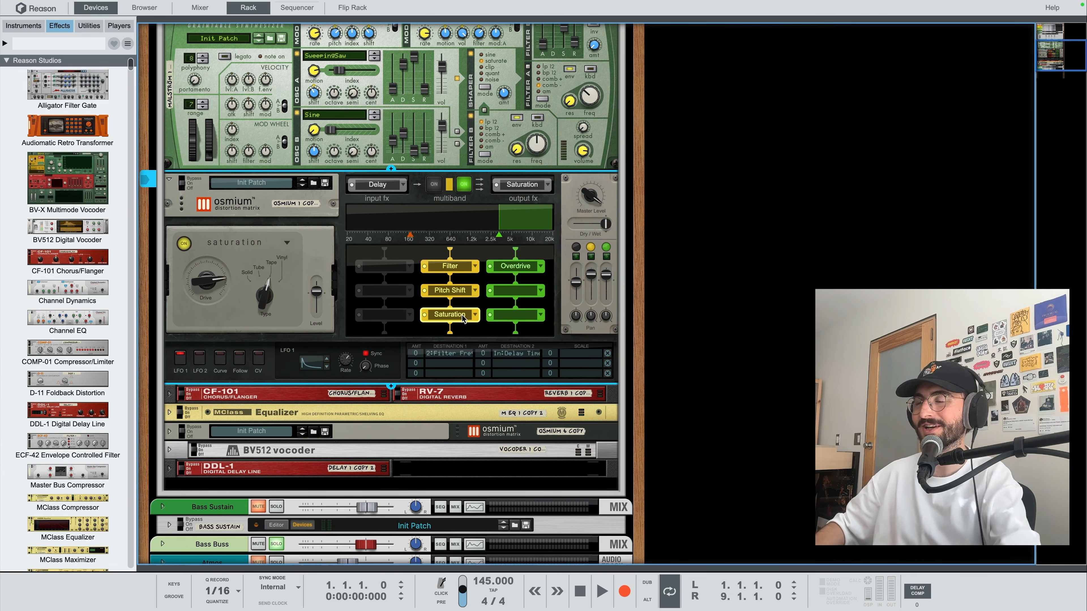
{"action": "left_click", "coordinate": [475, 291]}
{"action": "left_click", "coordinate": [497, 295]}
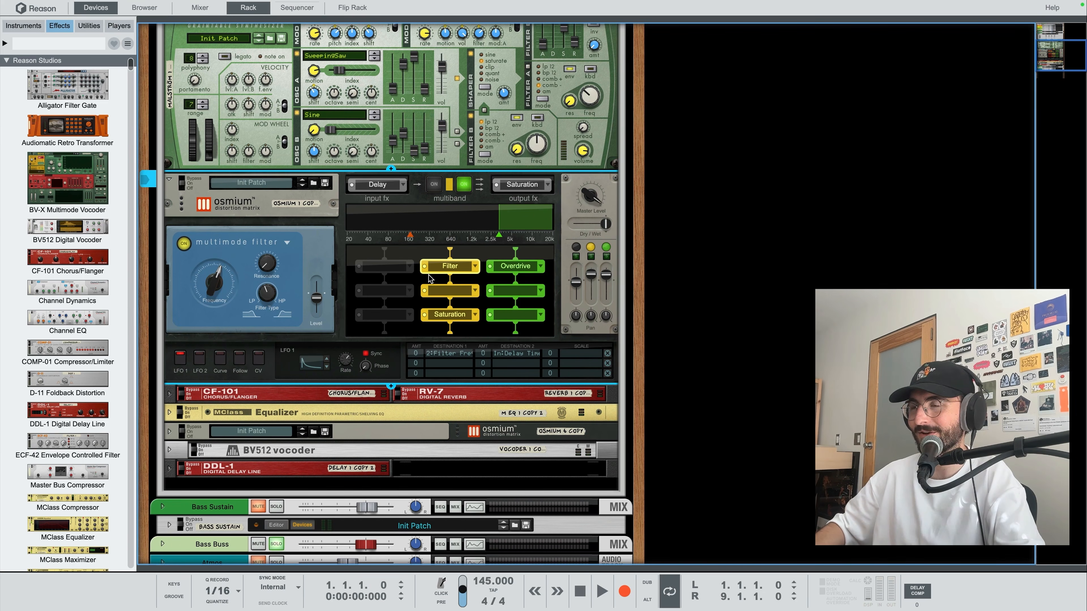
Display the settings of the mid-band Saturation and Filter modules in the Bass 2 Osmium.
{"action": "left_click", "coordinate": [439, 316]}
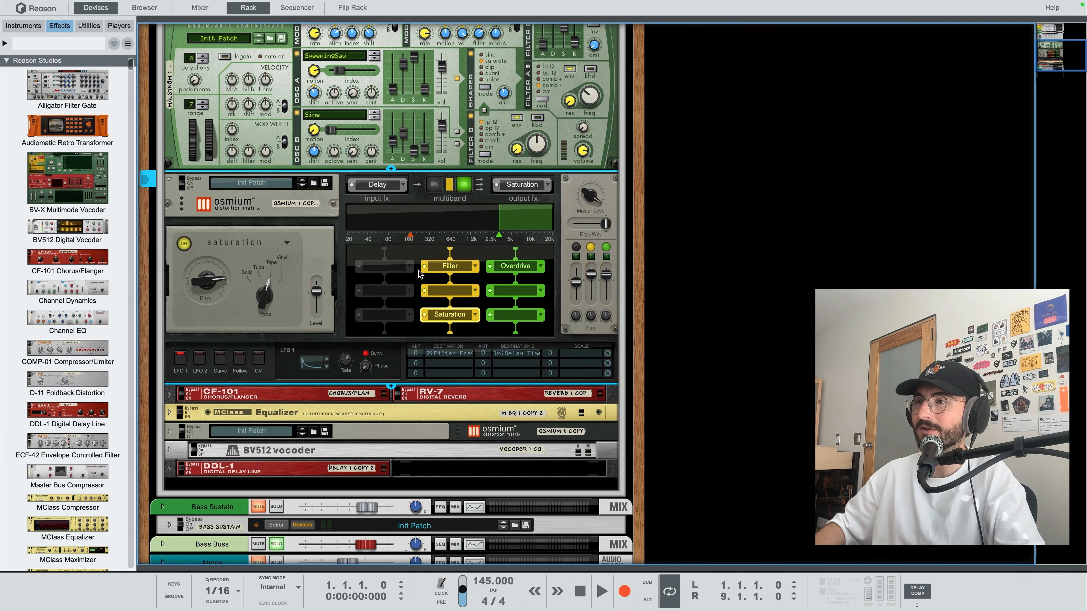
{"action": "left_click", "coordinate": [438, 269]}
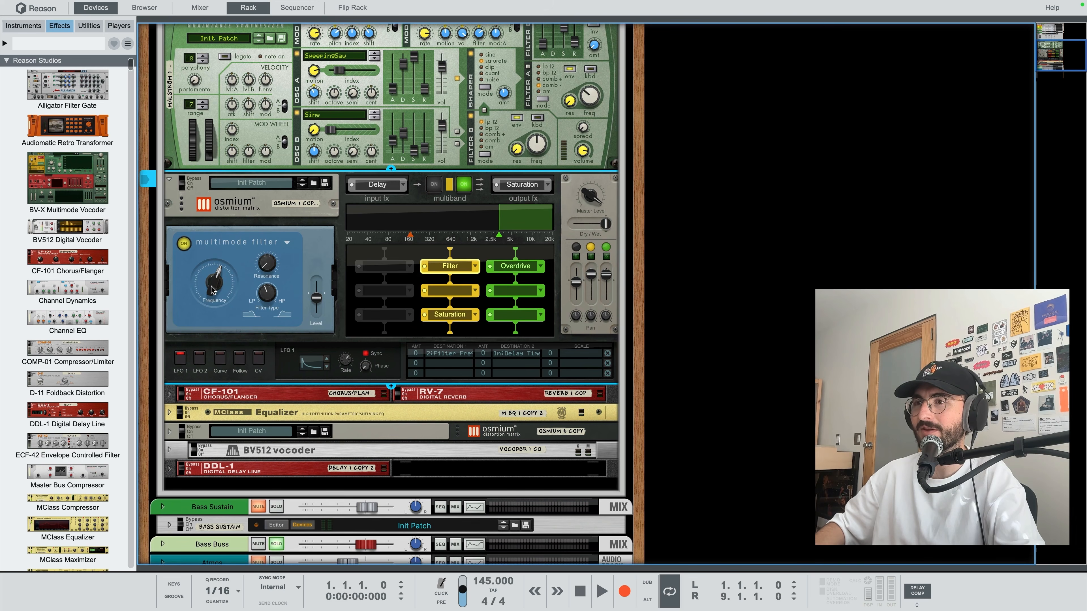
Play the Bass Sustain layer and review its Malström and the mid-band Filter of its Osmium.
{"action": "scroll", "coordinate": [193, 171], "scroll_direction": "up", "scroll_amount": 5}
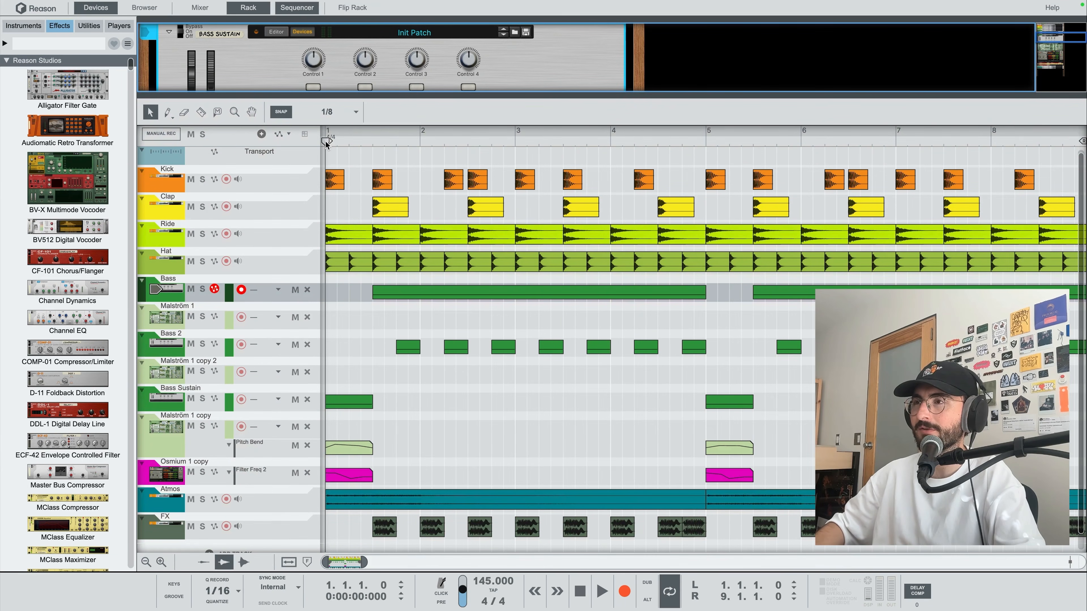
{"action": "key", "text": "space"}
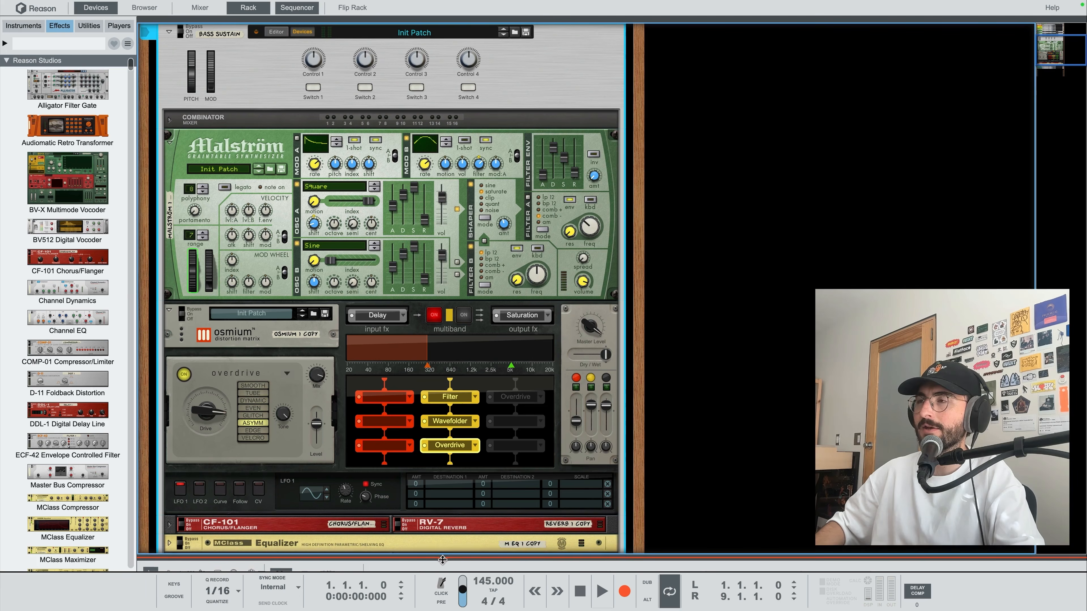
{"action": "scroll", "coordinate": [387, 343], "scroll_direction": "down", "scroll_amount": 3}
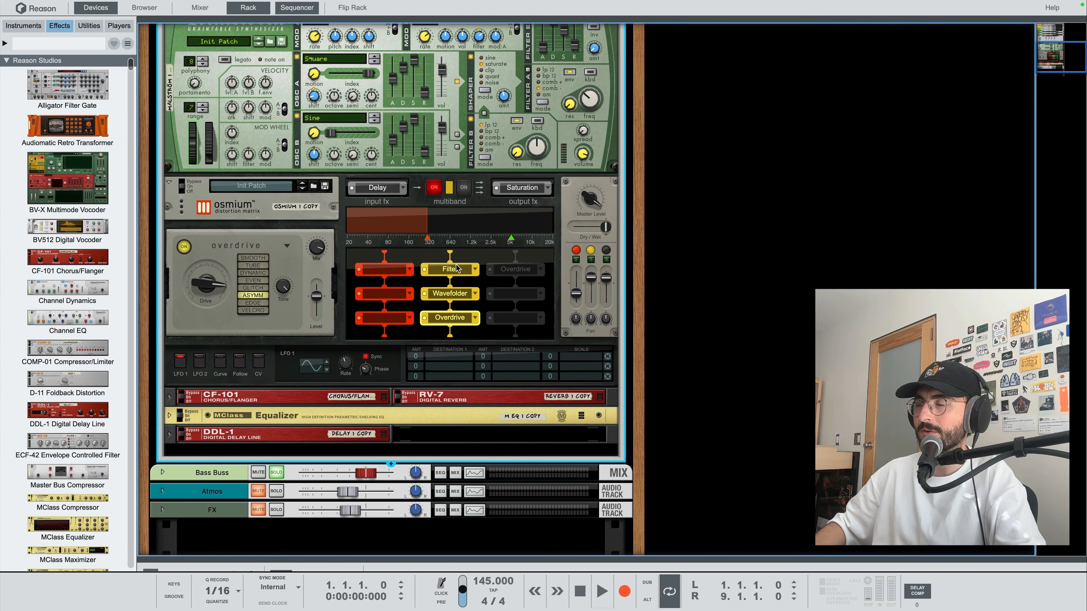
{"action": "left_click", "coordinate": [456, 271]}
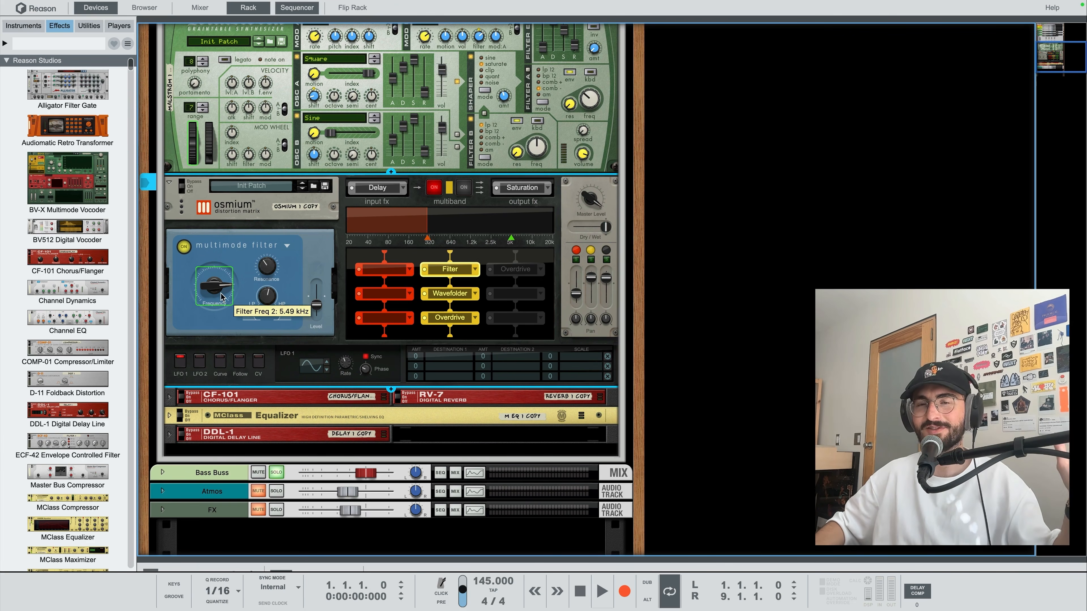
{"action": "scroll", "coordinate": [481, 255], "scroll_direction": "up", "scroll_amount": 2}
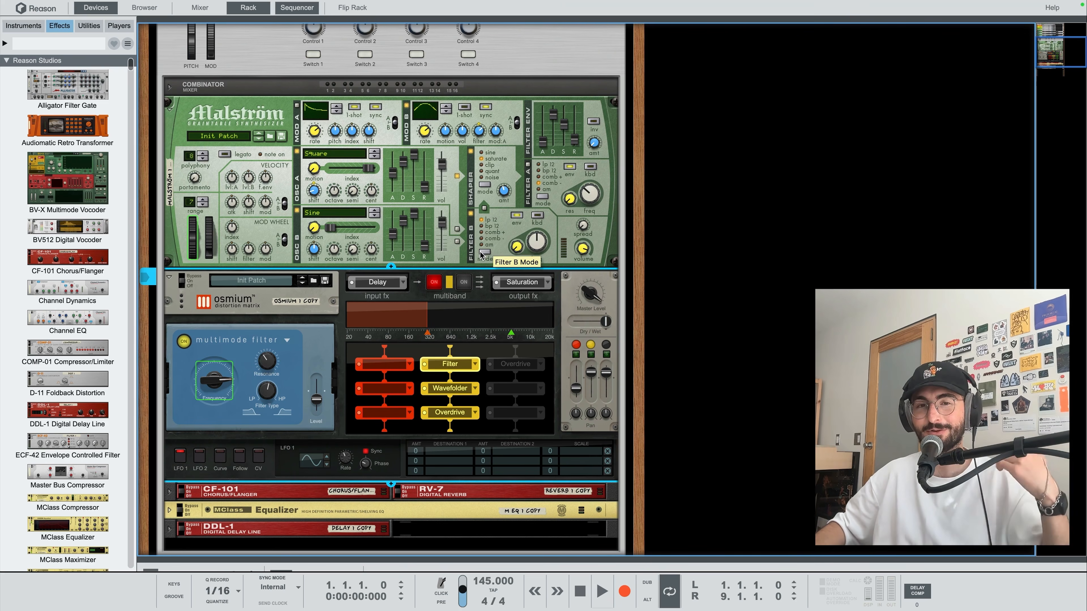
{"action": "left_click", "coordinate": [464, 133]}
{"action": "scroll", "coordinate": [285, 377], "scroll_direction": "down", "scroll_amount": 3}
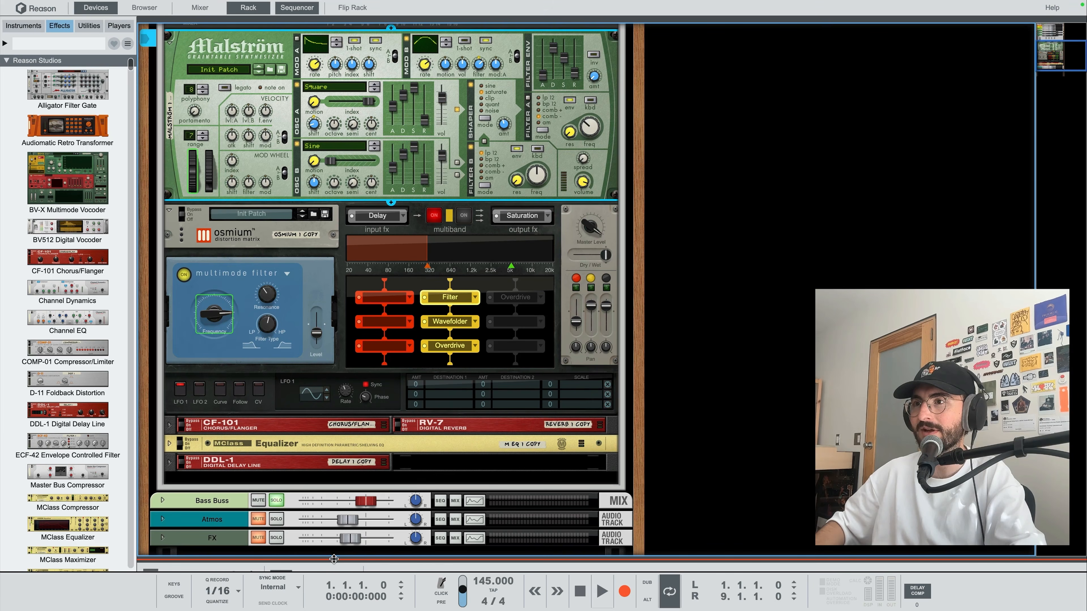
Enlarge the sequencer and examine the bar 1 Filter Freq 2 and Pitch Bend automation clips, with a short playback.
{"action": "left_click_drag", "start_coordinate": [333, 561], "coordinate": [387, 73]}
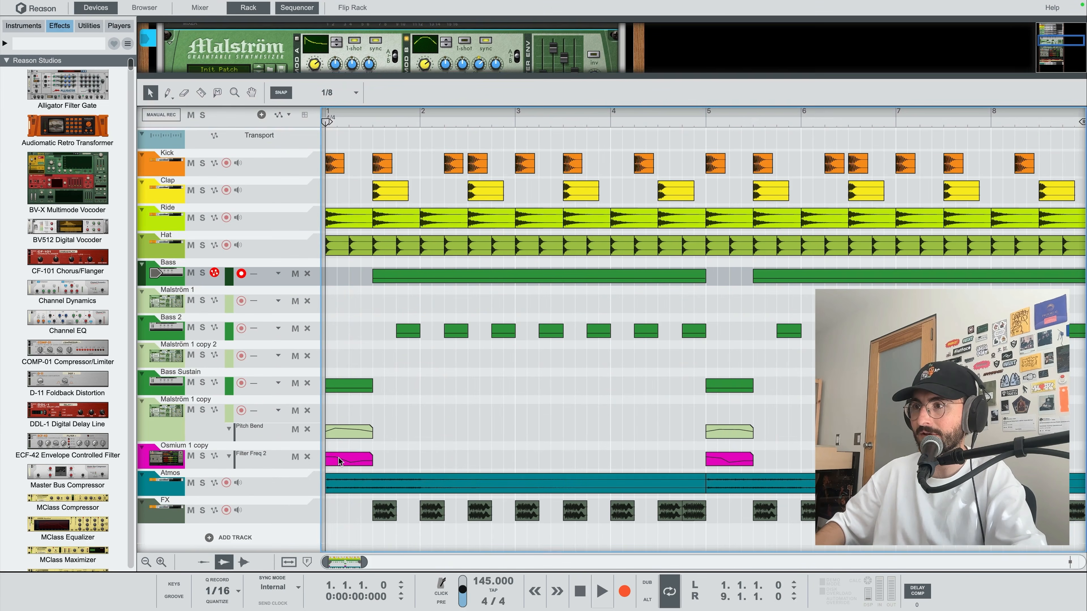
{"action": "double_click", "coordinate": [341, 458]}
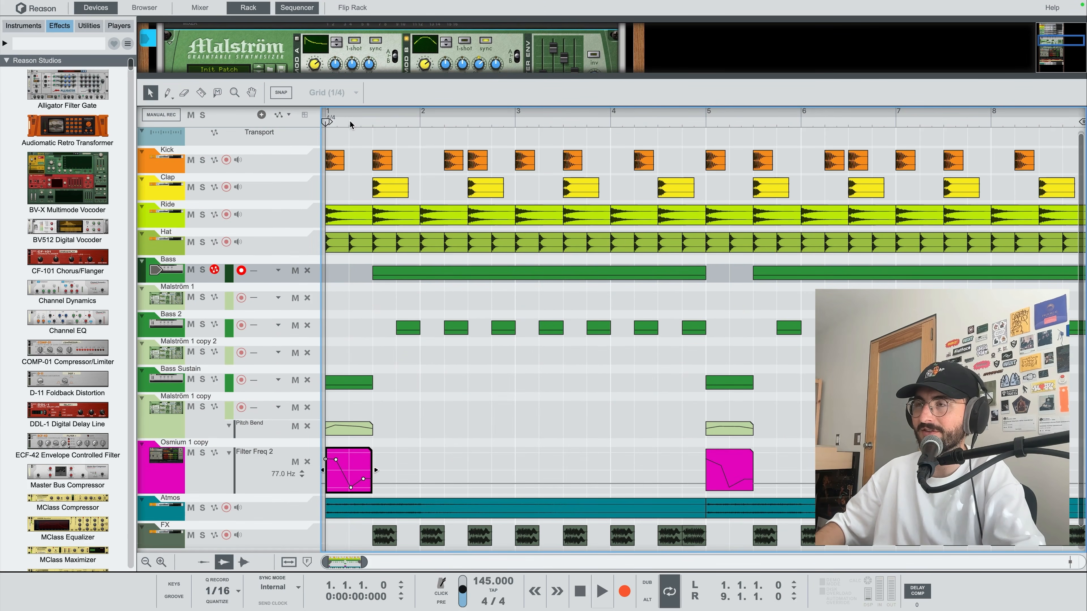
{"action": "key", "text": "space"}
{"action": "key", "text": "space"}
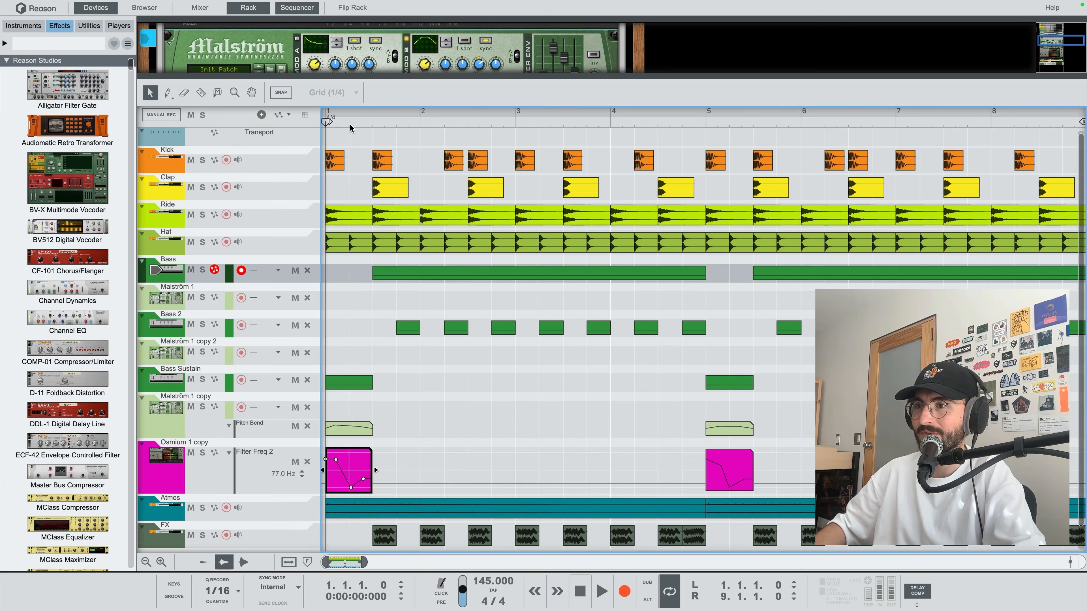
{"action": "double_click", "coordinate": [349, 428]}
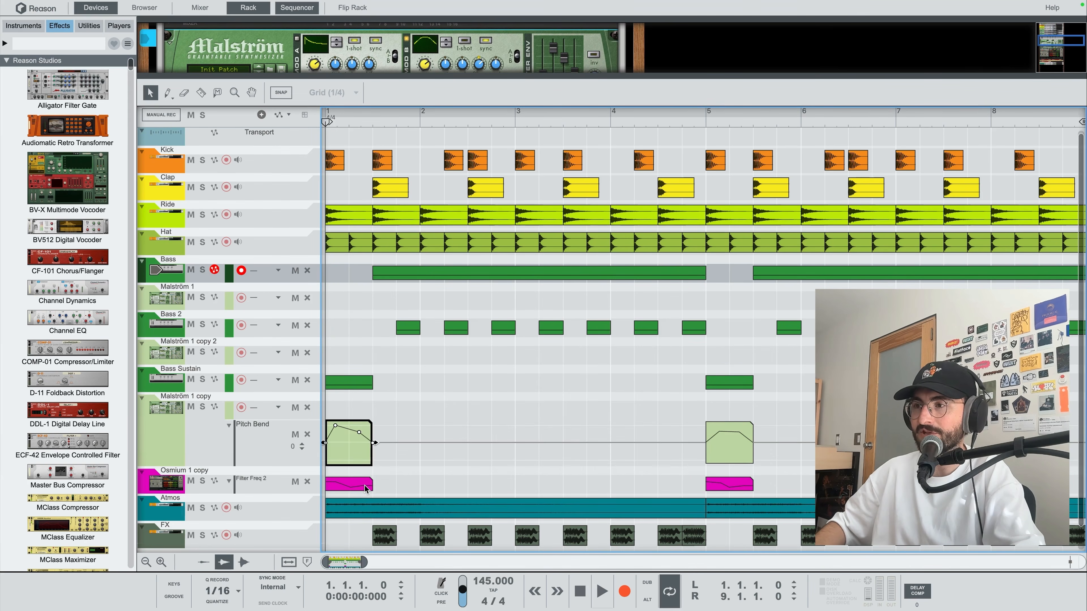
{"action": "double_click", "coordinate": [367, 488]}
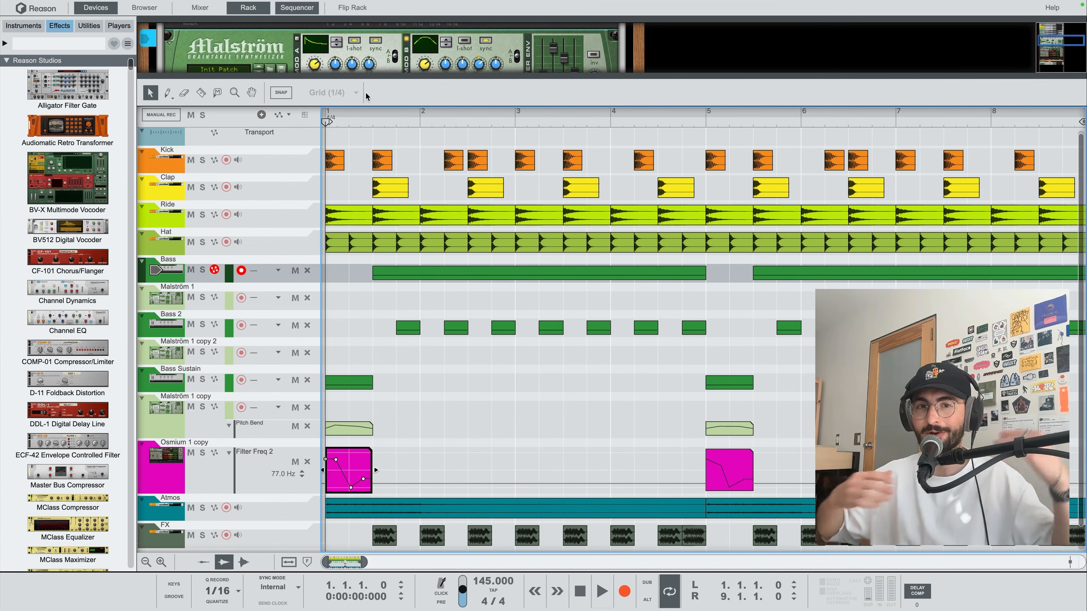
Bring back the rack, bypass the mid-band Wavefolder, Overdrive and Filter in the Bass Sustain Osmium, and play the layer.
{"action": "left_click_drag", "start_coordinate": [367, 76], "coordinate": [381, 513]}
{"action": "left_click", "coordinate": [424, 322]}
{"action": "left_click", "coordinate": [425, 346]}
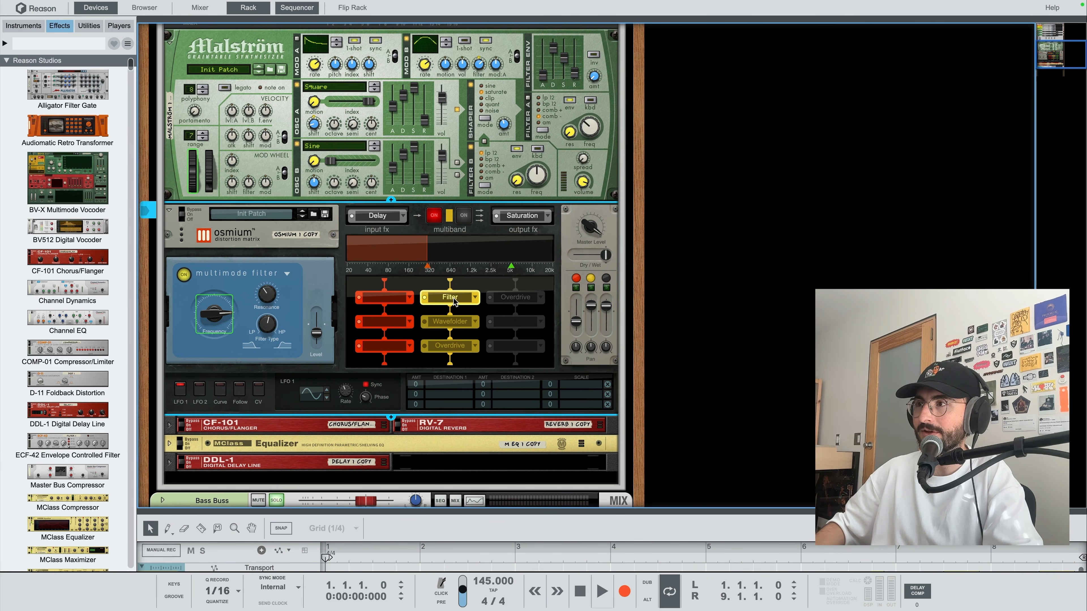
{"action": "left_click", "coordinate": [423, 321]}
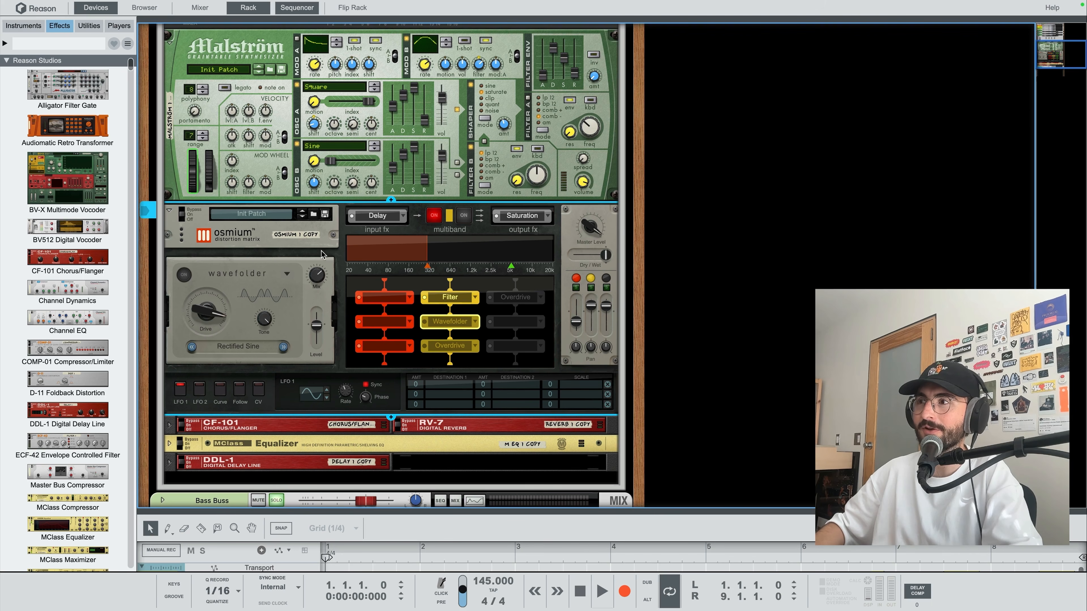
{"action": "left_click", "coordinate": [426, 299]}
{"action": "key", "text": "space"}
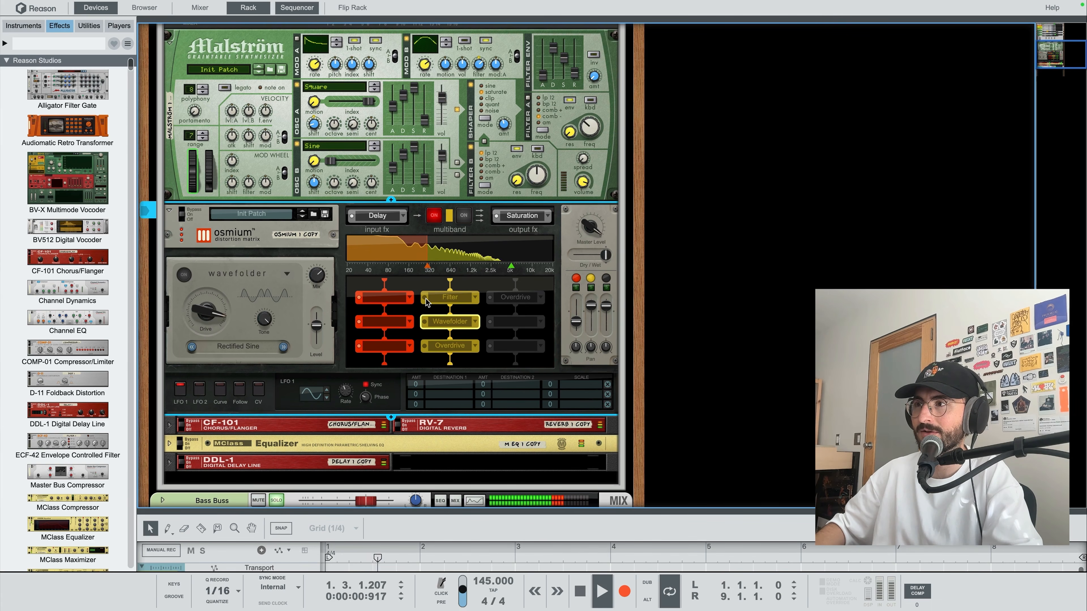
{"action": "key", "text": "space"}
Switch the mid-band Filter back on, show its settings and play the Bass Sustain layer with it.
{"action": "left_click", "coordinate": [426, 299]}
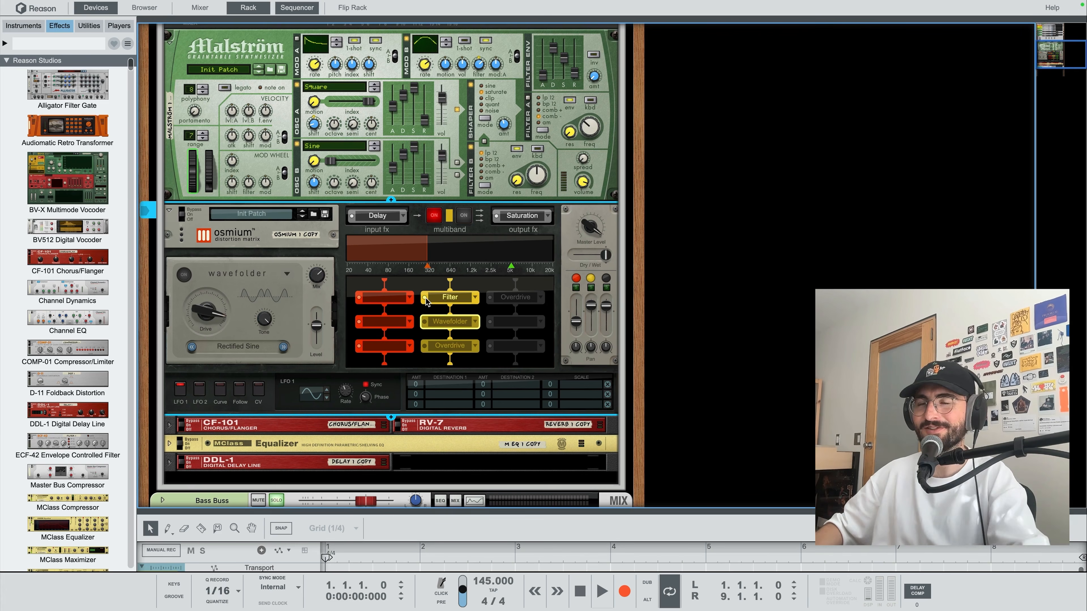
{"action": "left_click", "coordinate": [455, 298]}
{"action": "key", "text": "space"}
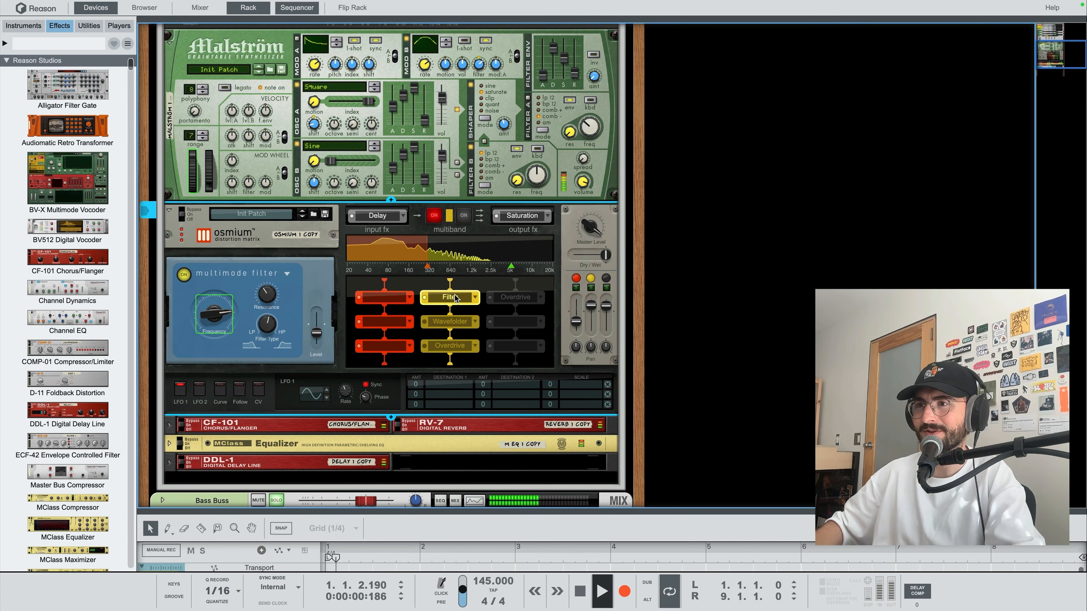
{"action": "key", "text": "space"}
Re-enable the mid-band Wavefolder and Overdrive one after the other during playback comparison, and display the output Saturation.
{"action": "left_click", "coordinate": [428, 324]}
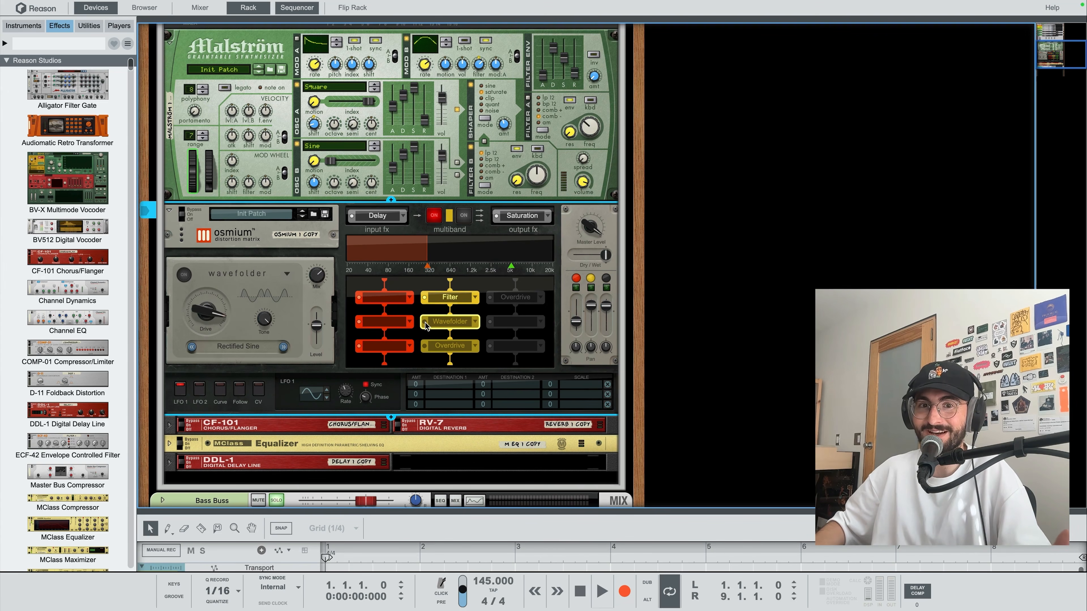
{"action": "left_click", "coordinate": [425, 322]}
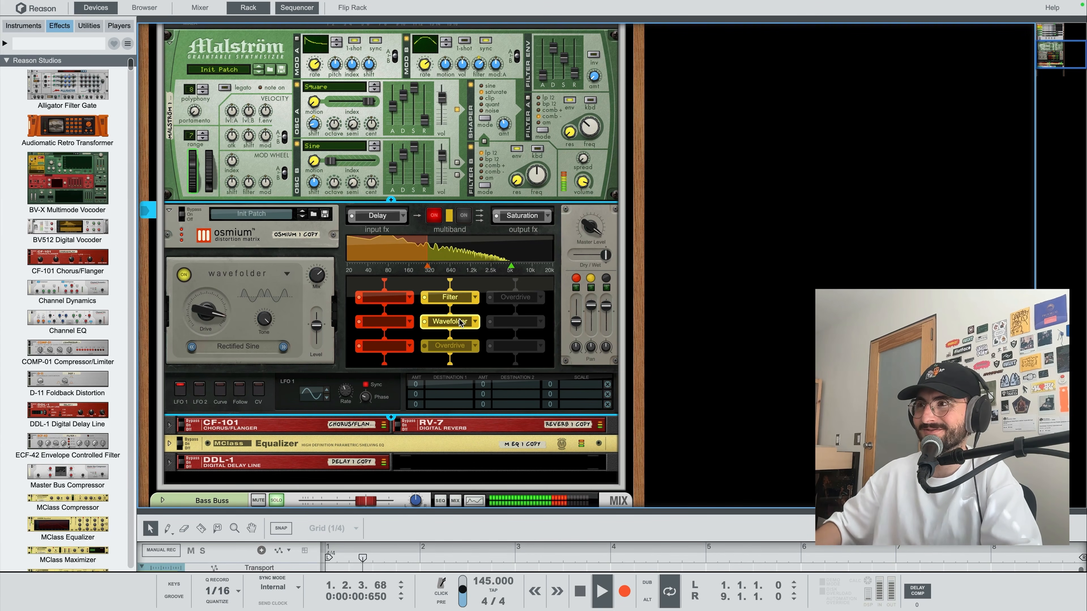
{"action": "left_click", "coordinate": [427, 346]}
{"action": "left_click", "coordinate": [424, 347]}
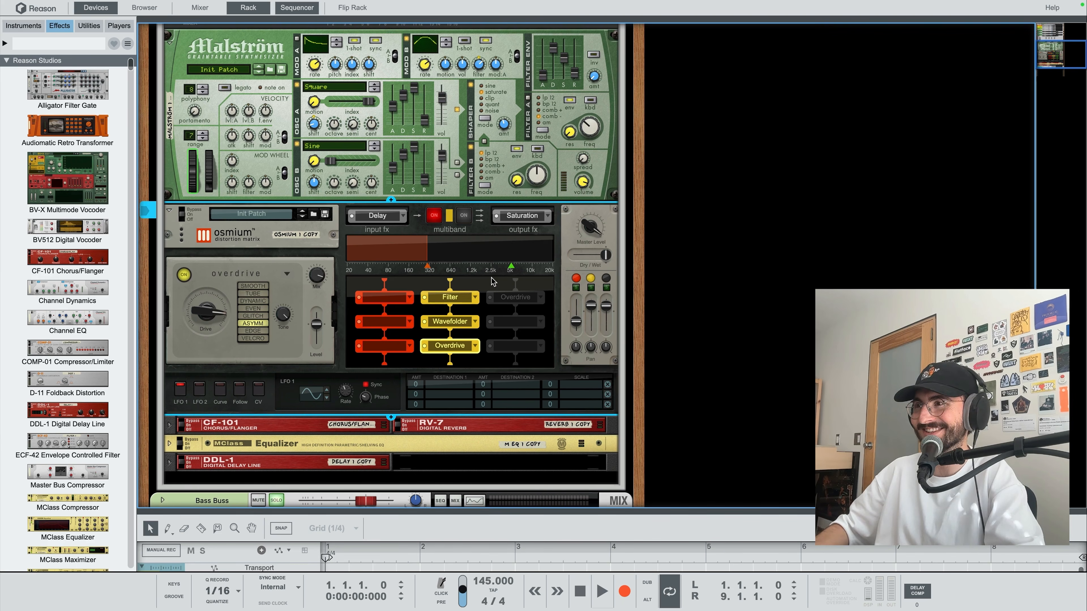
{"action": "left_click", "coordinate": [520, 217]}
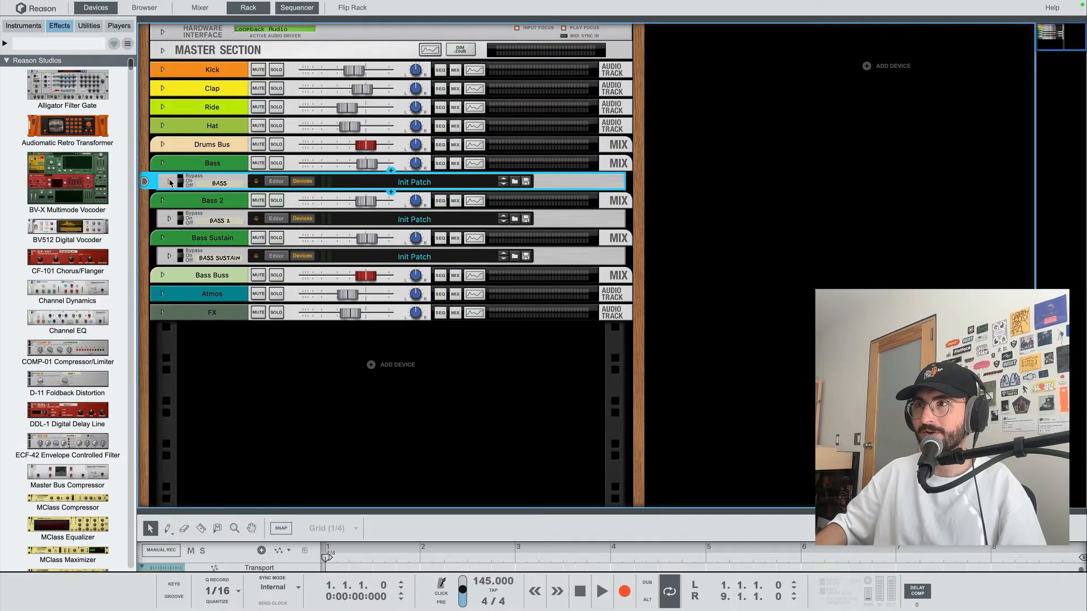
Unfold the second Osmium and the BV512 vocoder inside the Bass Combinator.
{"action": "scroll", "coordinate": [249, 311], "scroll_direction": "down", "scroll_amount": 10}
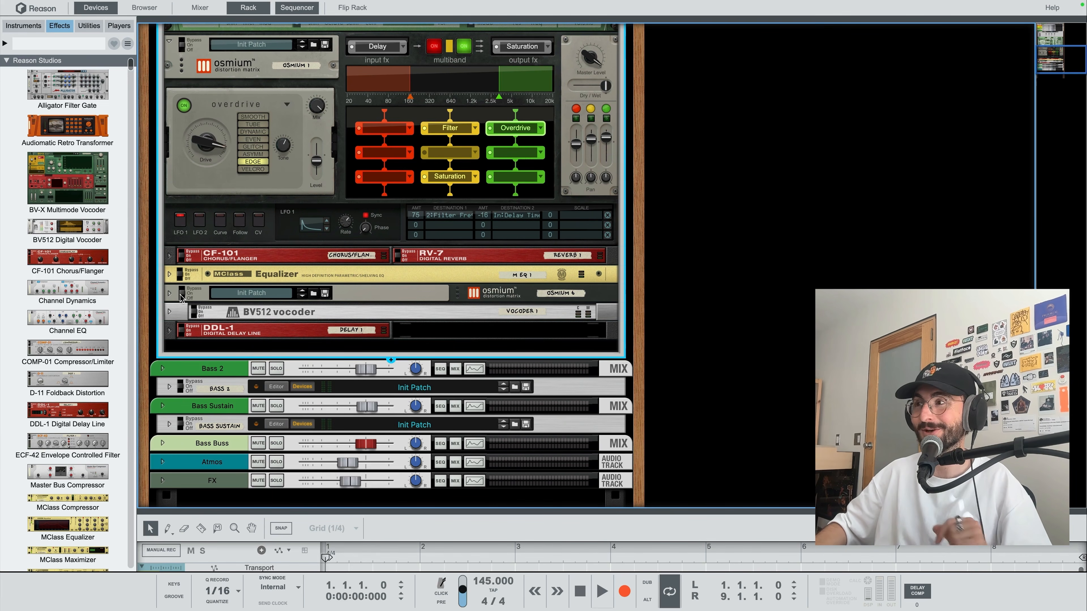
{"action": "left_click", "coordinate": [170, 294]}
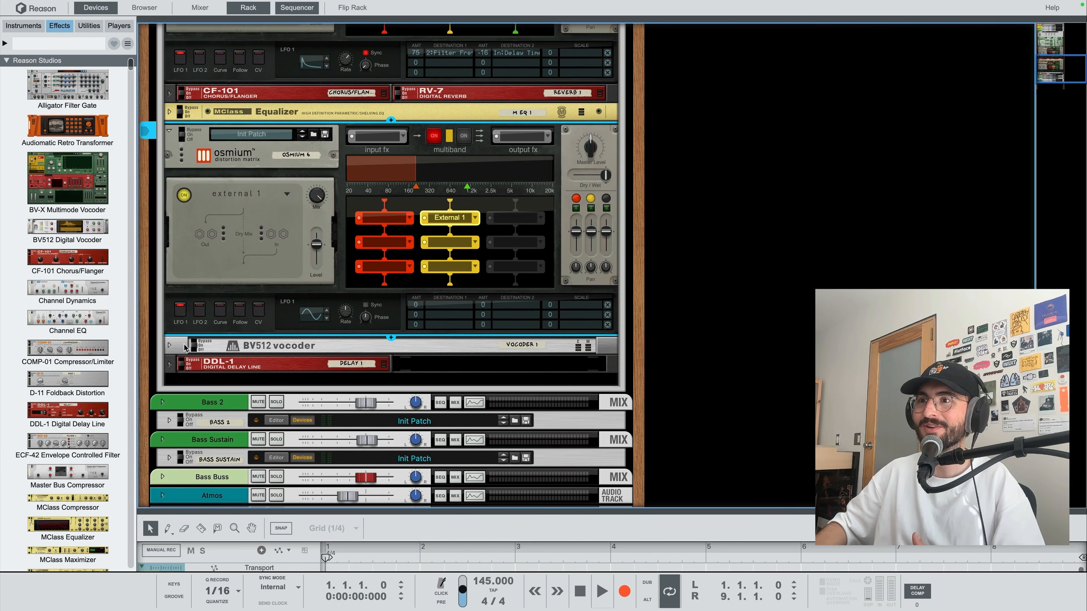
{"action": "left_click", "coordinate": [170, 346]}
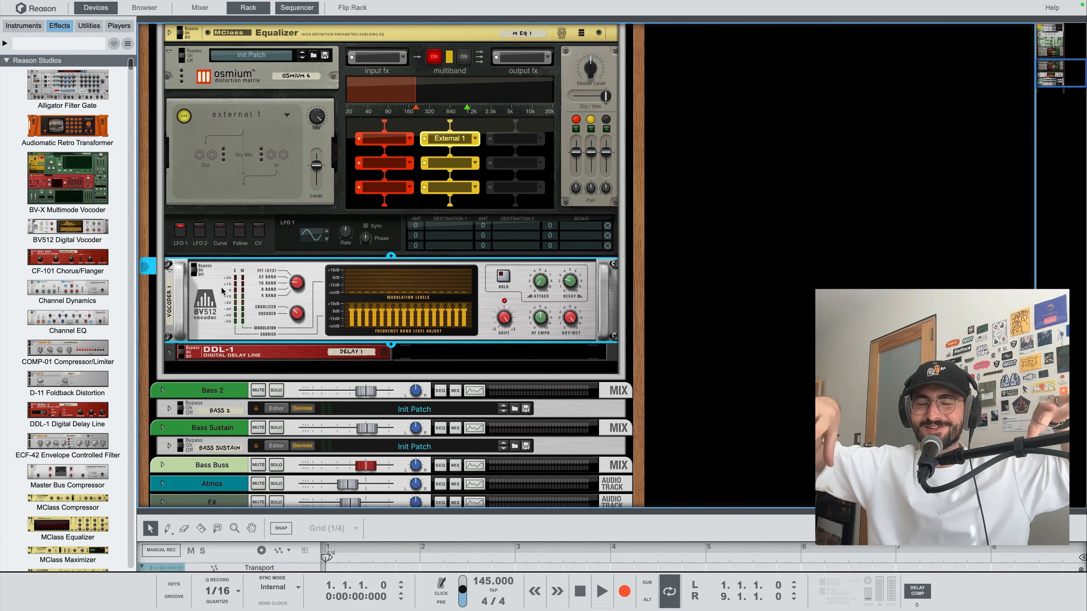
{"action": "scroll", "coordinate": [223, 291], "scroll_direction": "up", "scroll_amount": 2}
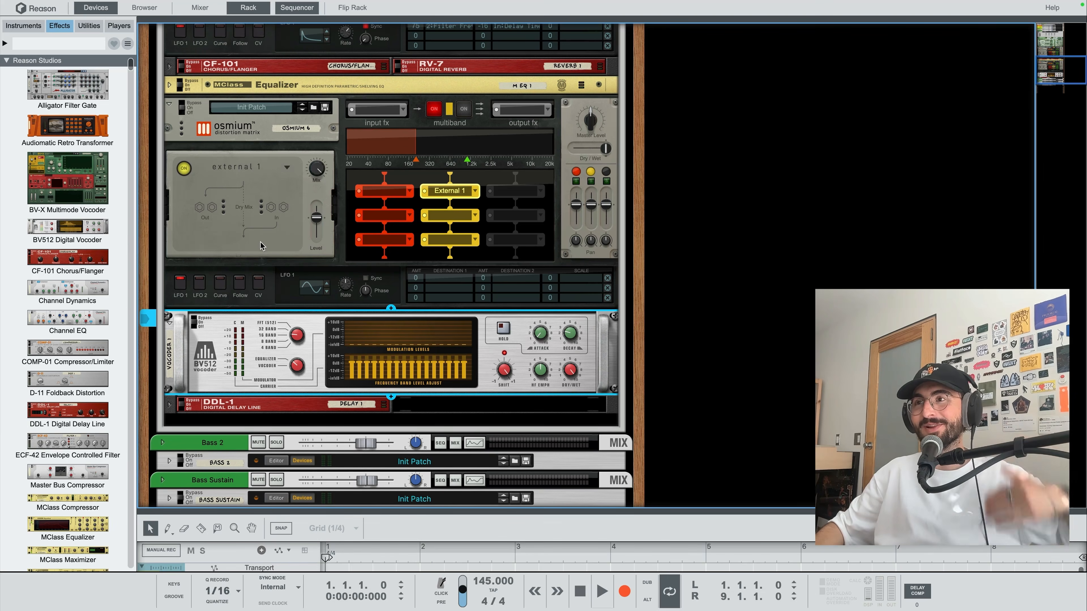
Choose External 1 as the effect in the middle band's first slot of the second Osmium.
{"action": "left_click", "coordinate": [250, 216]}
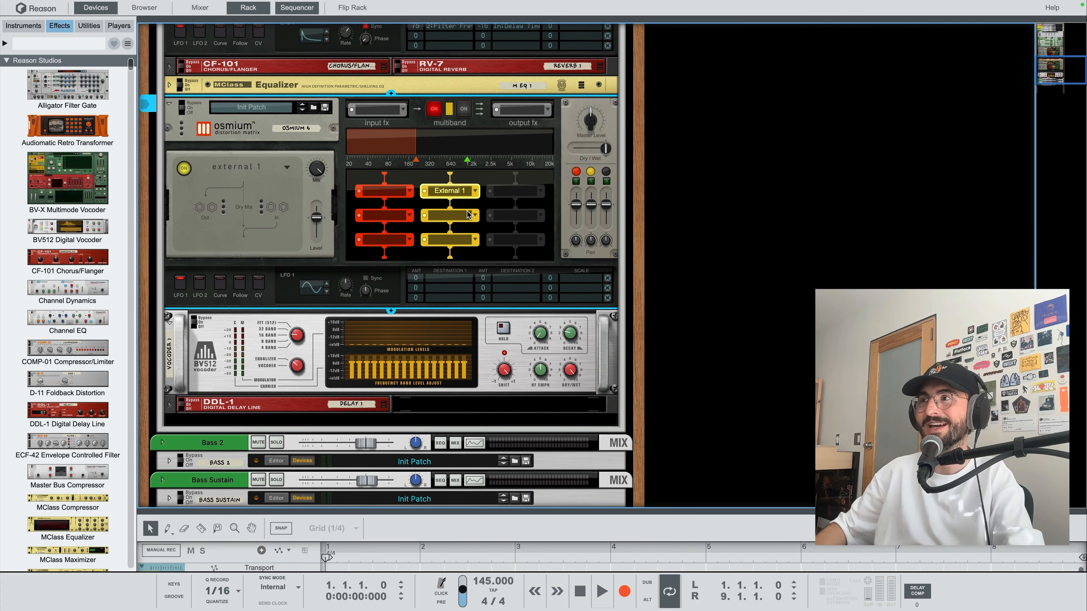
{"action": "left_click", "coordinate": [475, 192]}
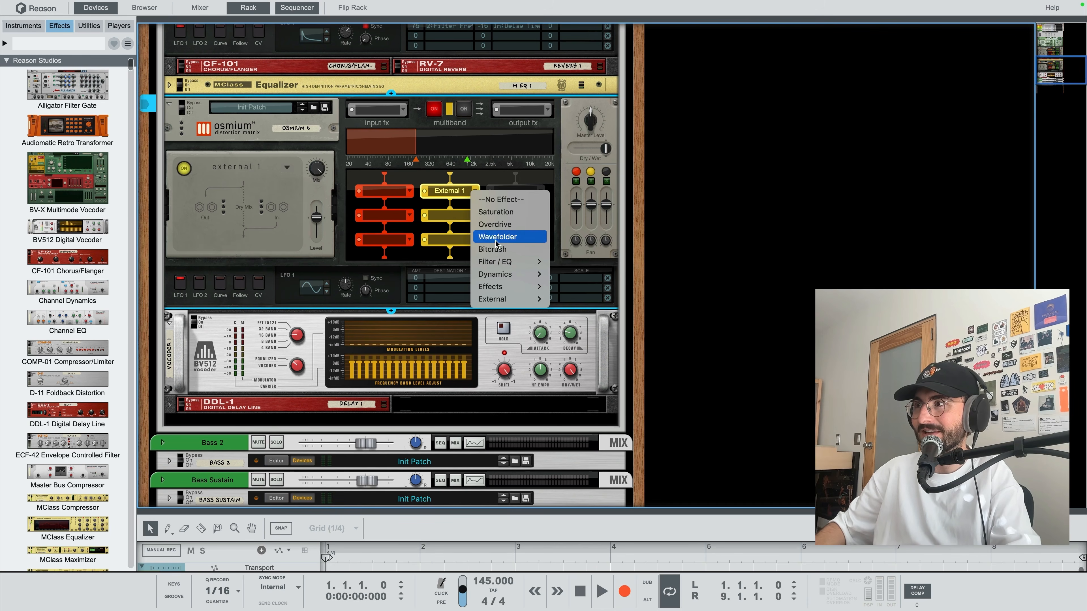
{"action": "mouse_move", "coordinate": [521, 299]}
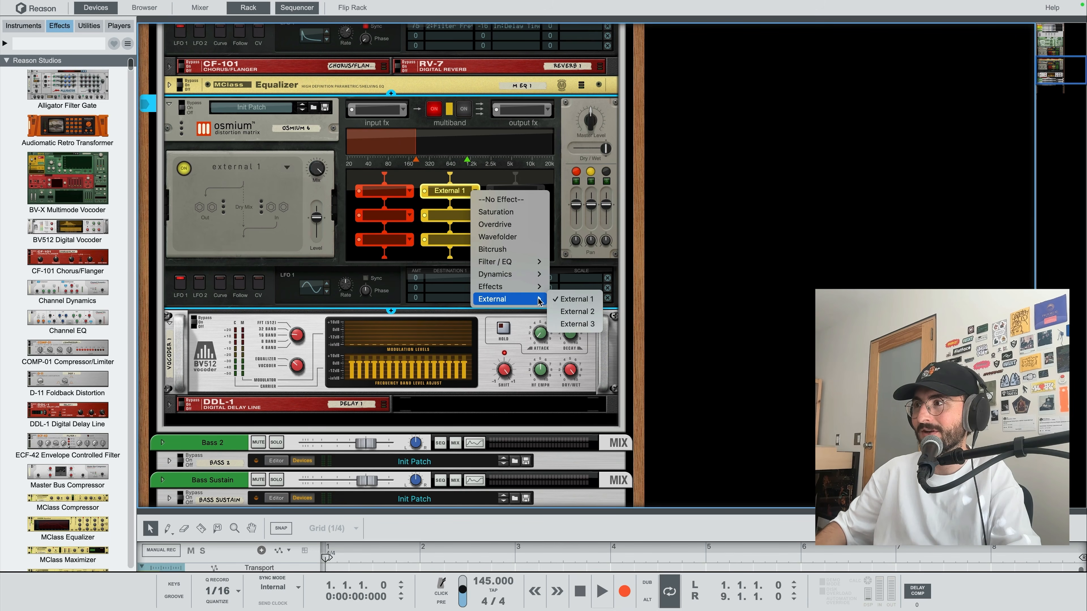
{"action": "left_click", "coordinate": [560, 300]}
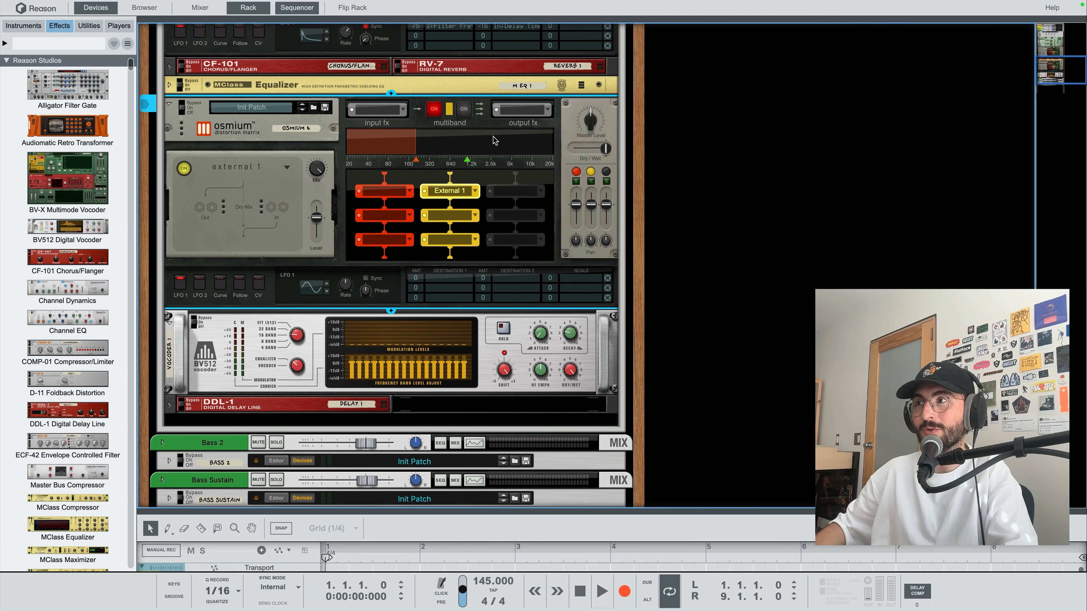
Select the BV512 vocoder and flip the rack to its back, picking the BV512 Digital Vocoder among the effects devices.
{"action": "left_click", "coordinate": [247, 329]}
{"action": "key", "text": "Tab"}
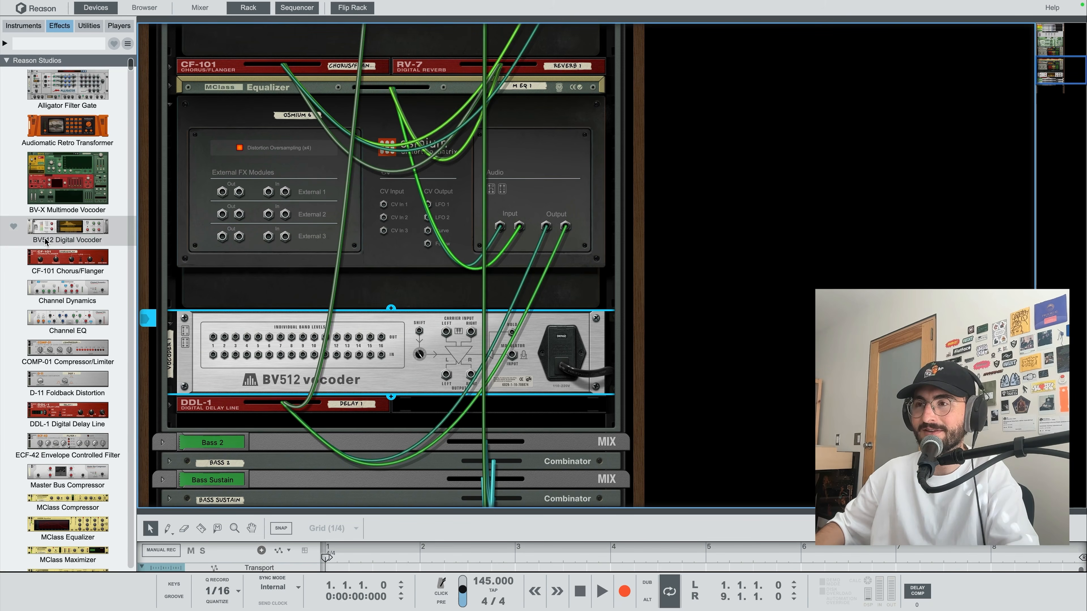
{"action": "left_click_drag", "start_coordinate": [45, 241], "coordinate": [386, 317]}
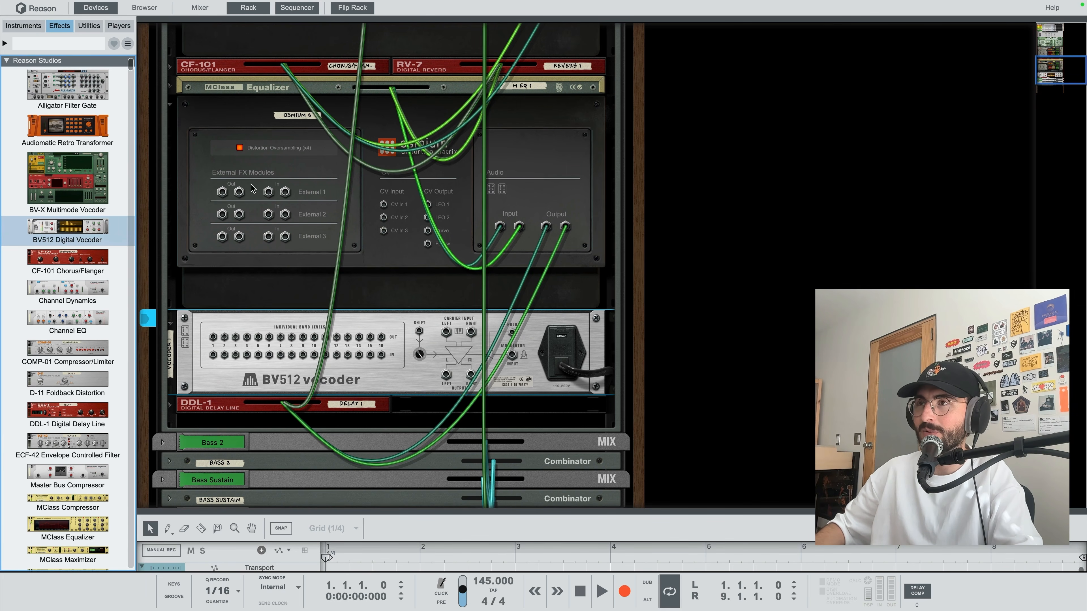
Cable Osmium's External 1 output to the BV512 carrier input and the vocoder output back to the External 1 input, and show the rack's front.
{"action": "left_click_drag", "start_coordinate": [223, 192], "coordinate": [446, 331]}
{"action": "left_click_drag", "start_coordinate": [268, 192], "coordinate": [445, 375]}
{"action": "key", "text": "Tab"}
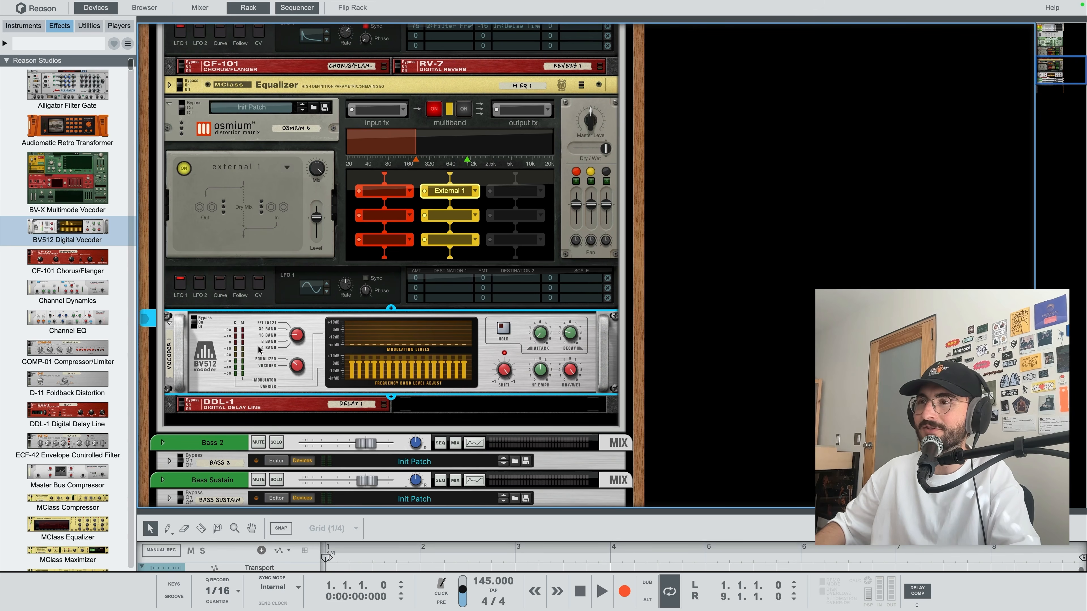
Play the loop to hear the bass through the External 1 slot and the BV512 vocoder.
{"action": "left_click", "coordinate": [417, 151]}
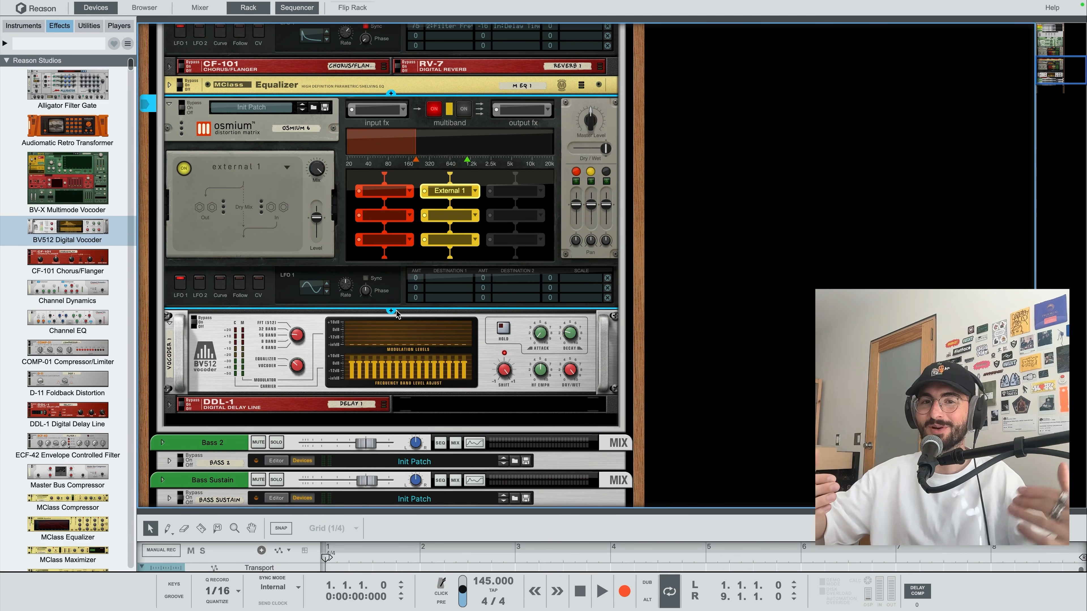
{"action": "left_click", "coordinate": [247, 345]}
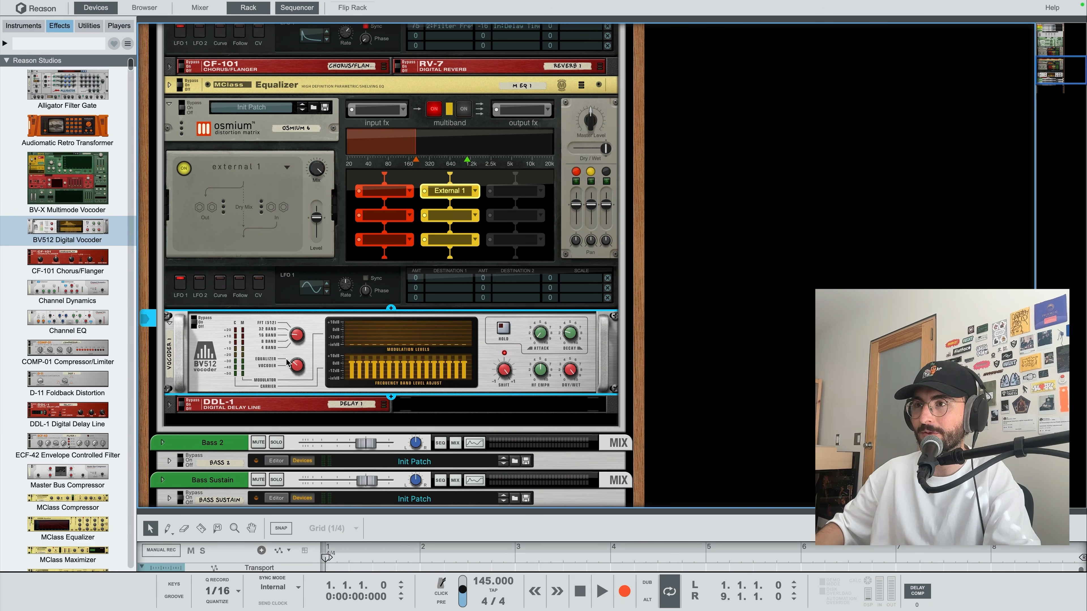
{"action": "key", "text": "space"}
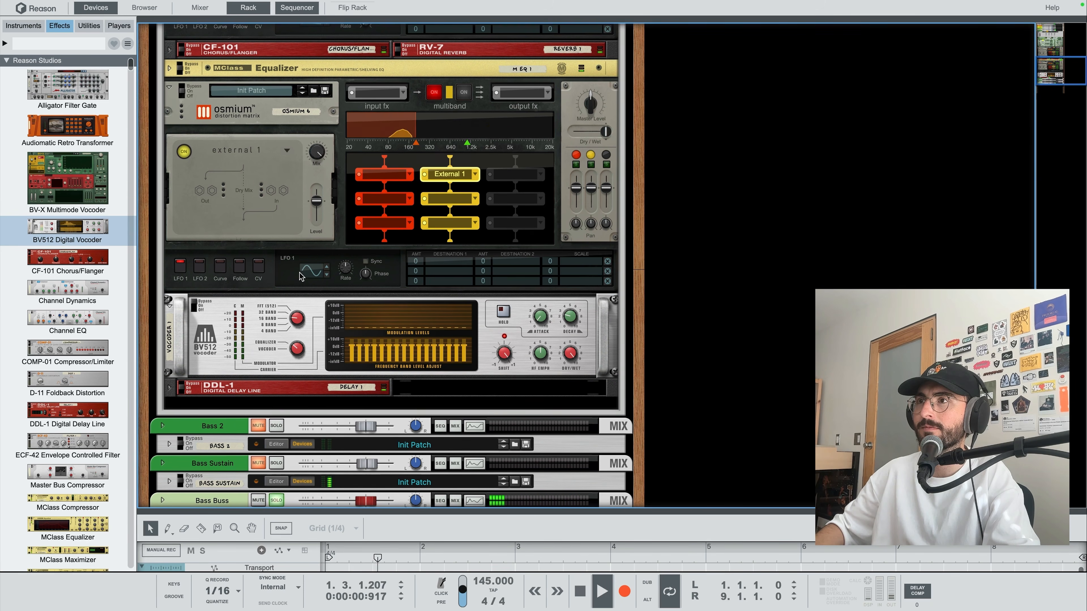
{"action": "scroll", "coordinate": [301, 276], "scroll_direction": "down", "scroll_amount": 1}
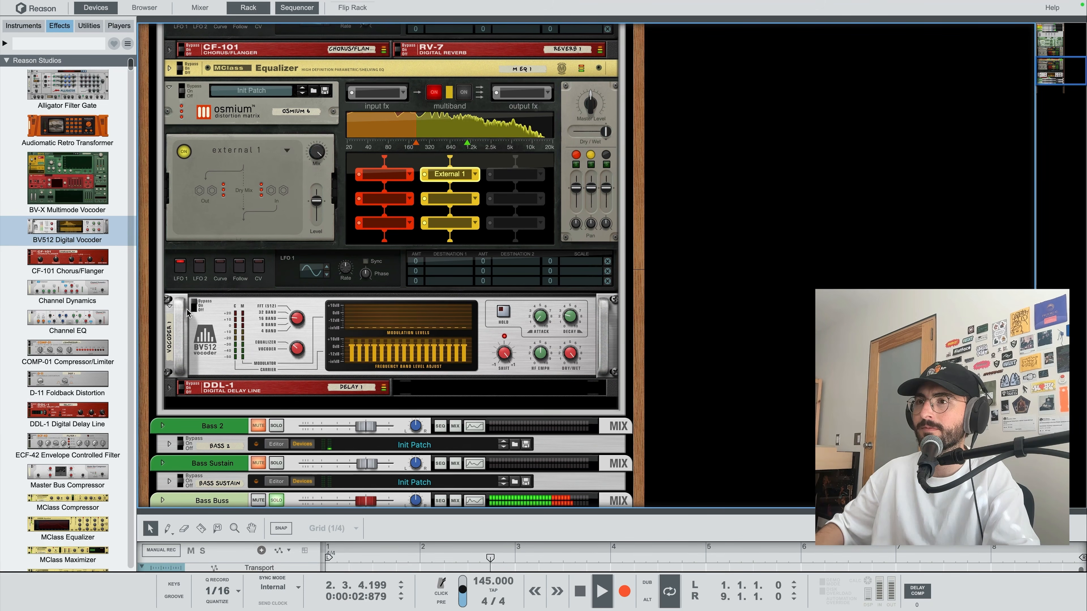
{"action": "key", "text": "space"}
Switch the BV512 vocoder to On and play the loop again.
{"action": "left_click", "coordinate": [193, 308]}
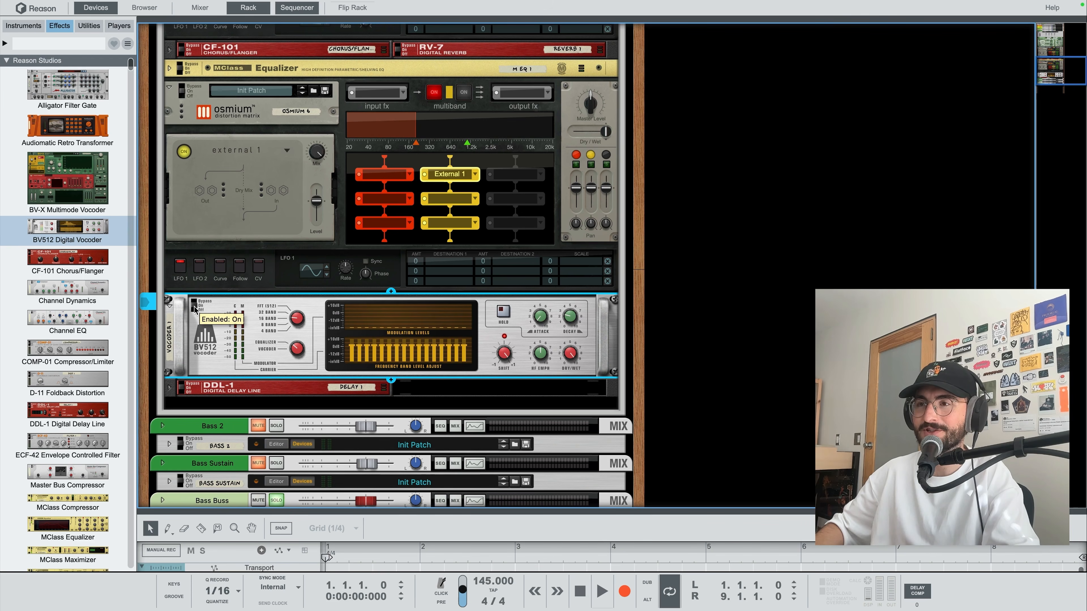
{"action": "key", "text": "space"}
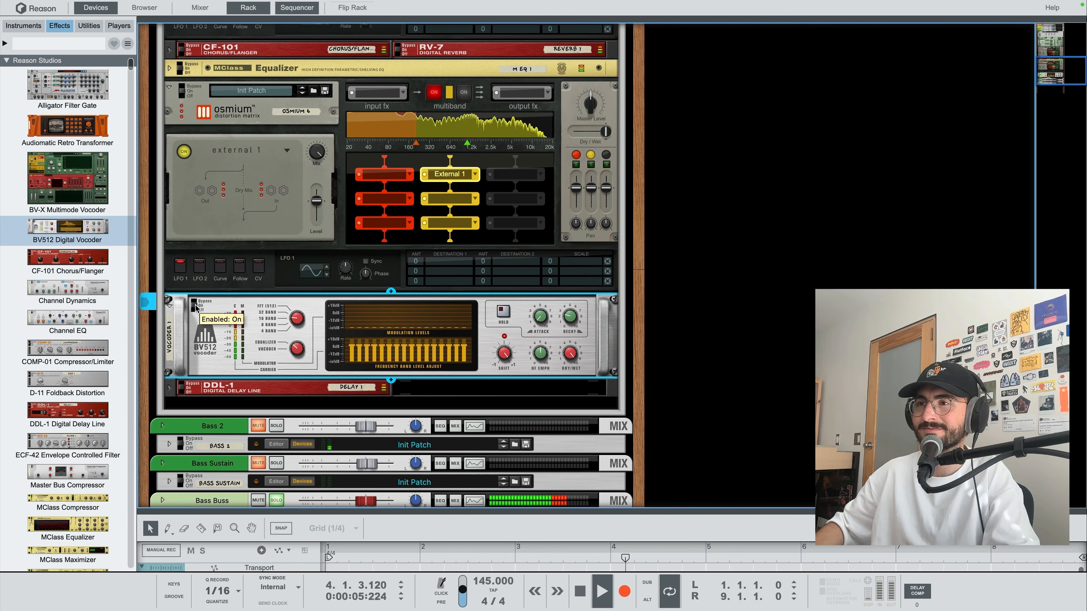
{"action": "key", "text": "space"}
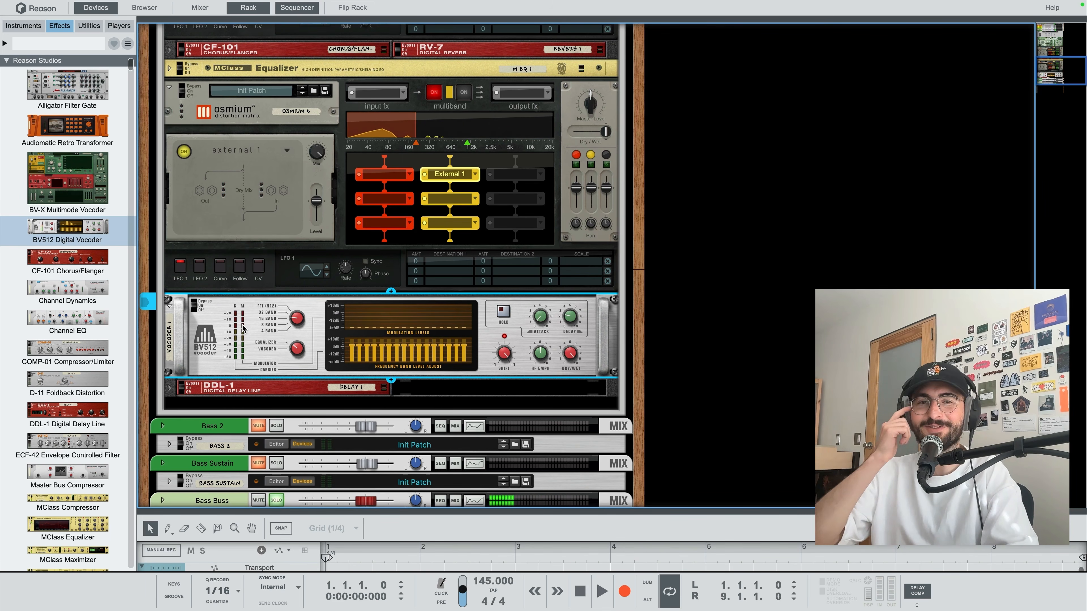
Move the BV512 vocoder below the DDL-1 delay in the Bass Combinator and audition the loop.
{"action": "scroll", "coordinate": [244, 327], "scroll_direction": "up", "scroll_amount": 1}
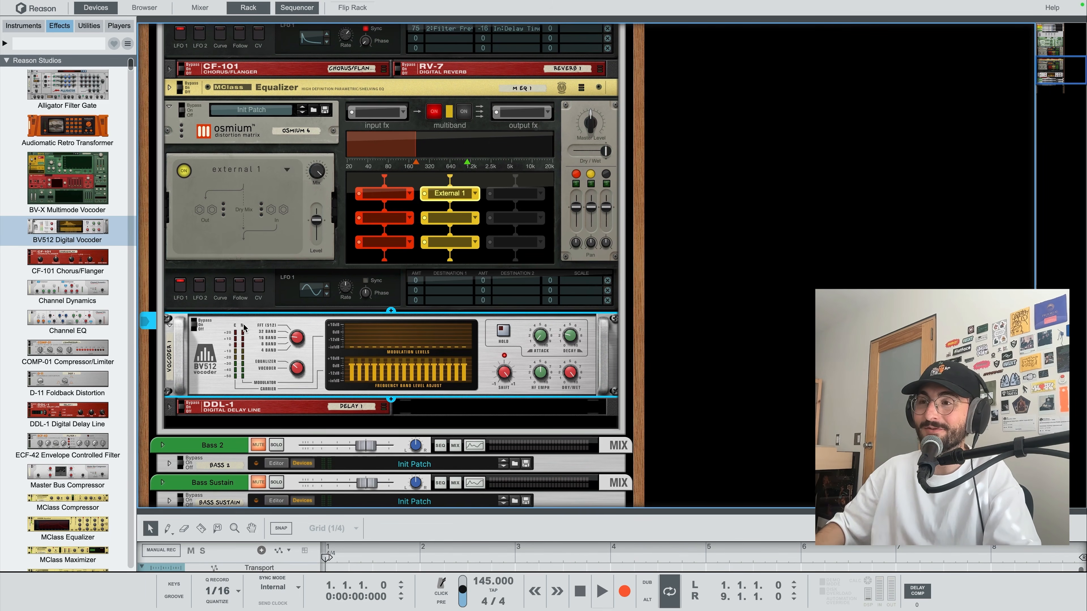
{"action": "left_click_drag", "start_coordinate": [244, 328], "coordinate": [349, 424]}
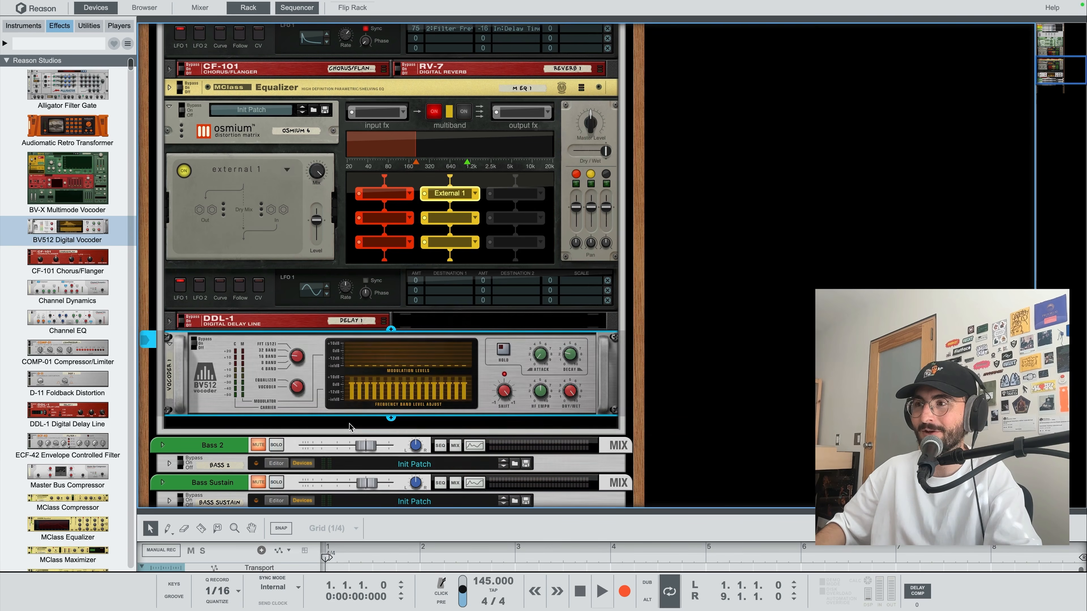
{"action": "key", "text": "Tab"}
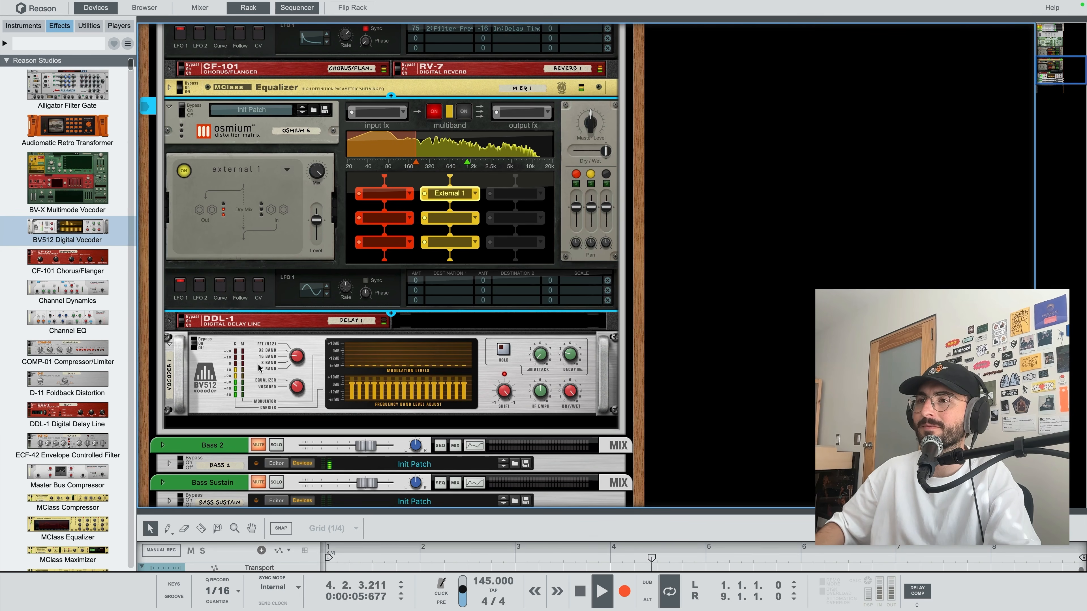
{"action": "key", "text": "space"}
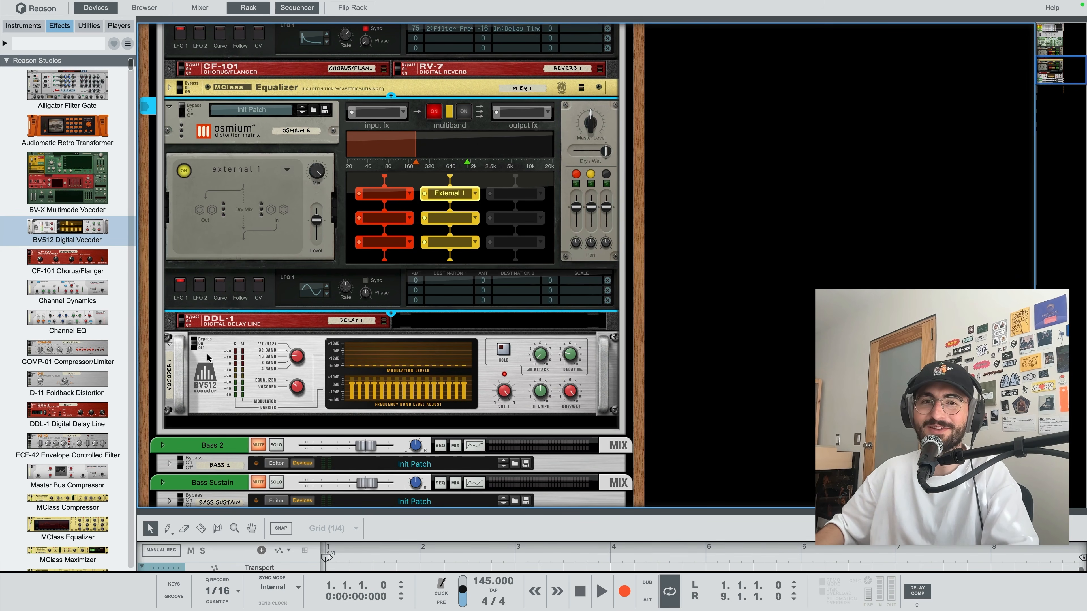
{"action": "key", "text": "space"}
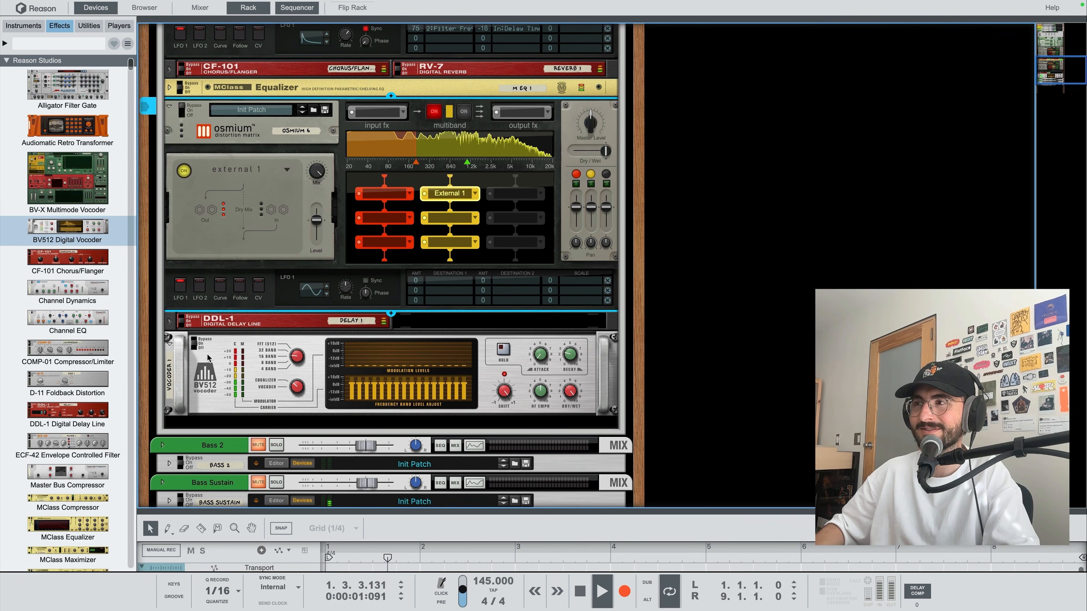
{"action": "key", "text": "space"}
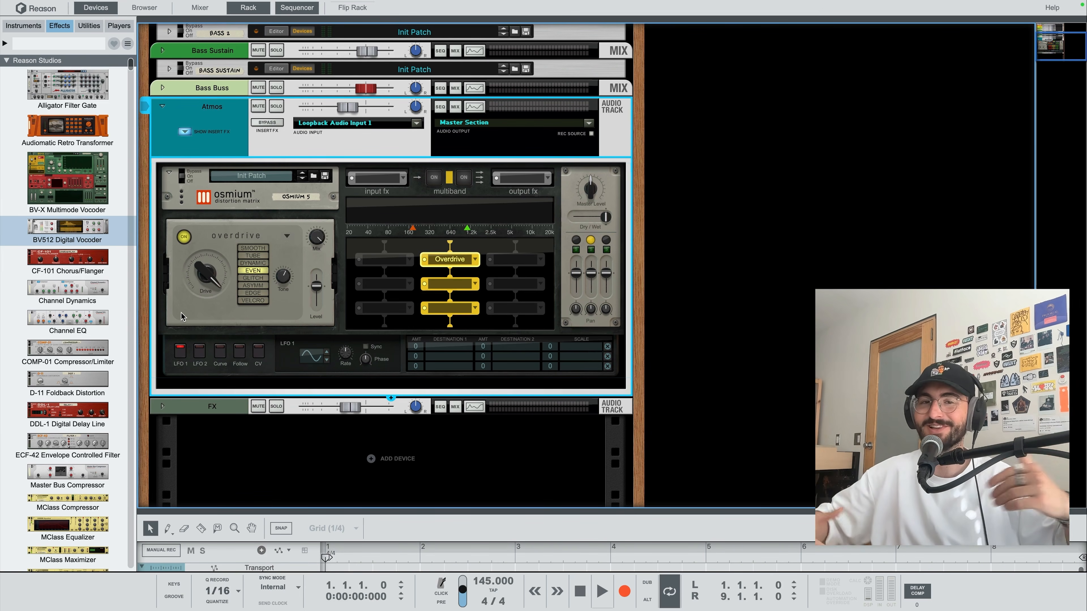
Select the Osmium on the Atmos track, enlarge the sequencer and listen to the soloed Atmos audio.
{"action": "left_click", "coordinate": [276, 310]}
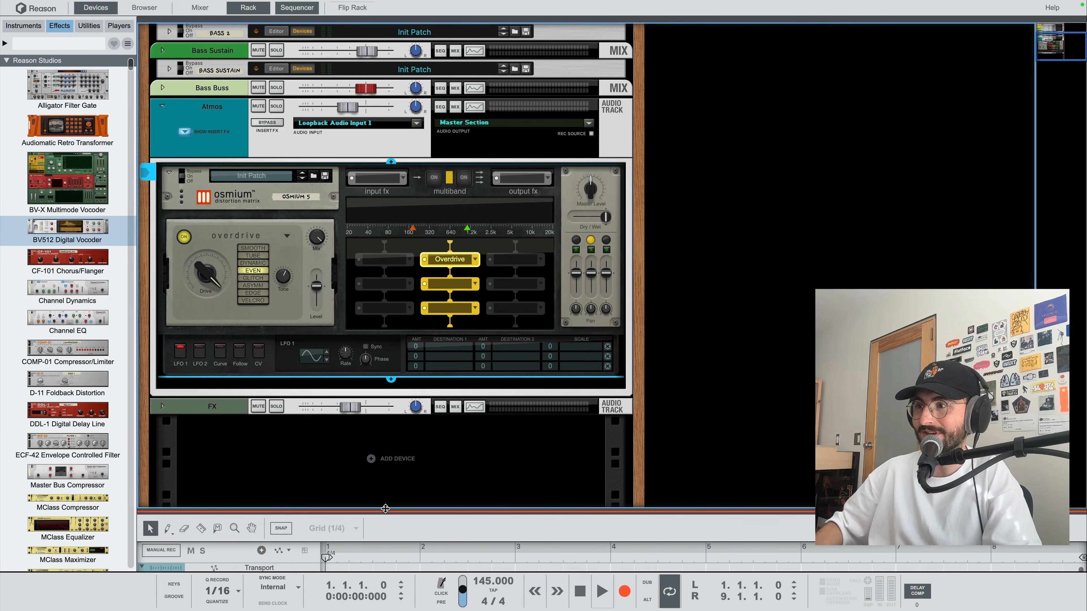
{"action": "left_click_drag", "start_coordinate": [386, 510], "coordinate": [396, 38]}
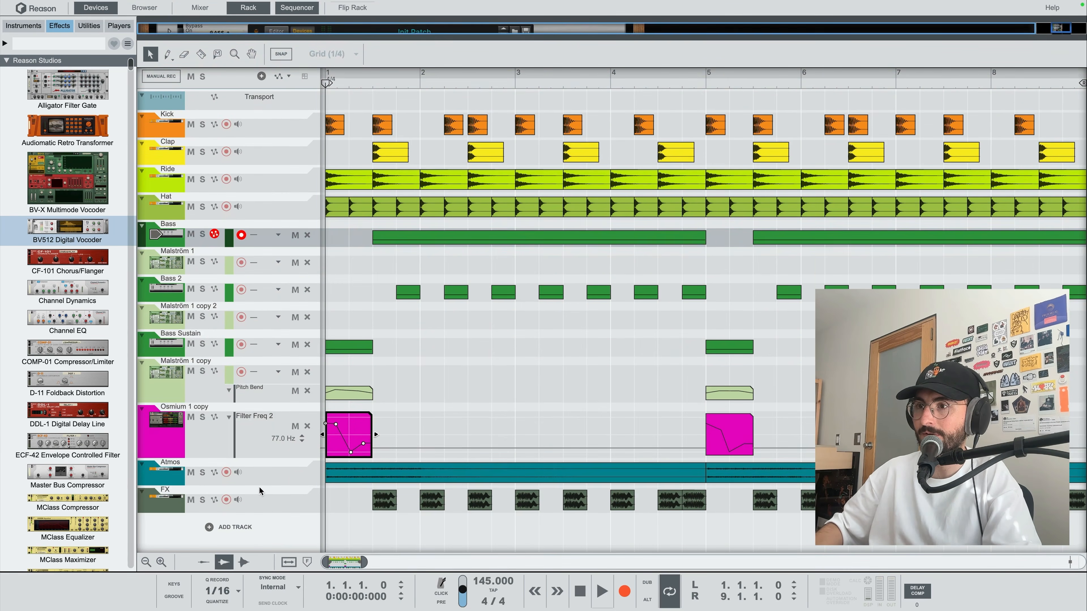
{"action": "key", "text": "space"}
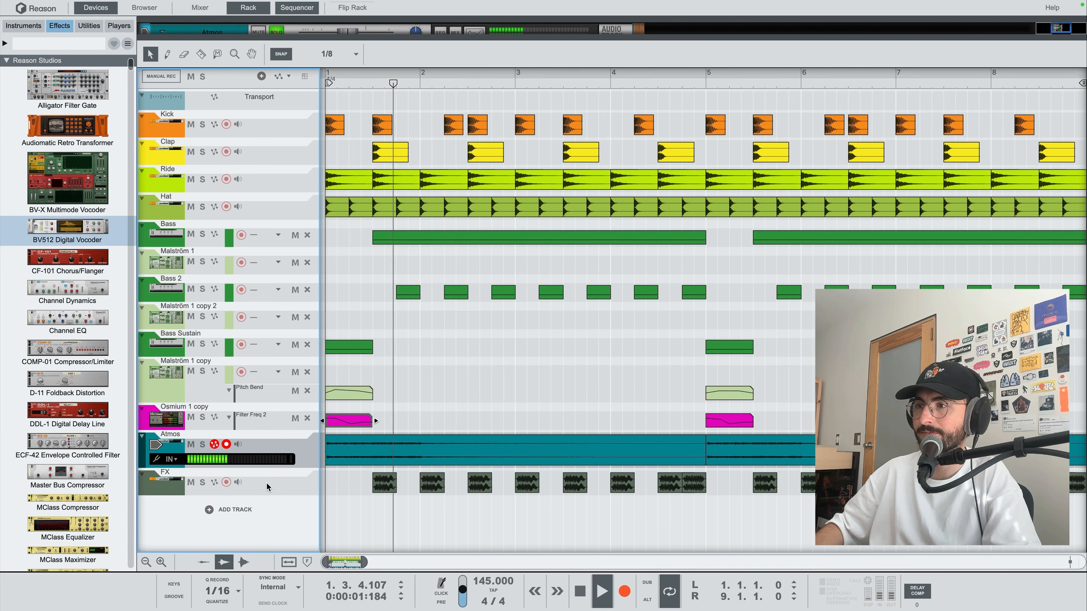
{"action": "key", "text": "space"}
Fold the Atmos track in the rack with its solo turned off, and give the sequencer most of the window.
{"action": "left_click_drag", "start_coordinate": [308, 40], "coordinate": [307, 266]}
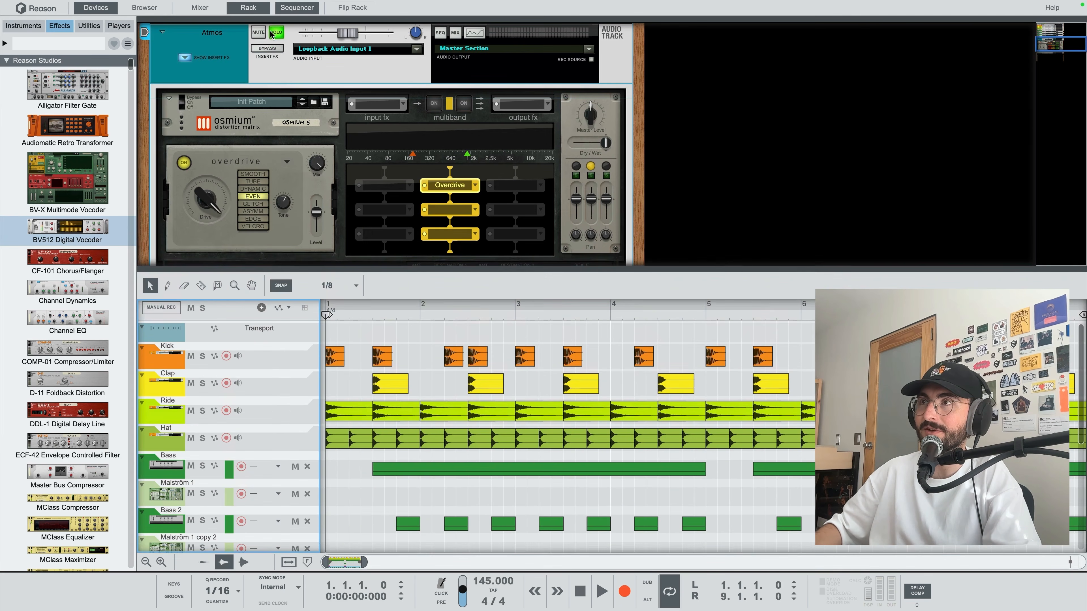
{"action": "left_click", "coordinate": [163, 34]}
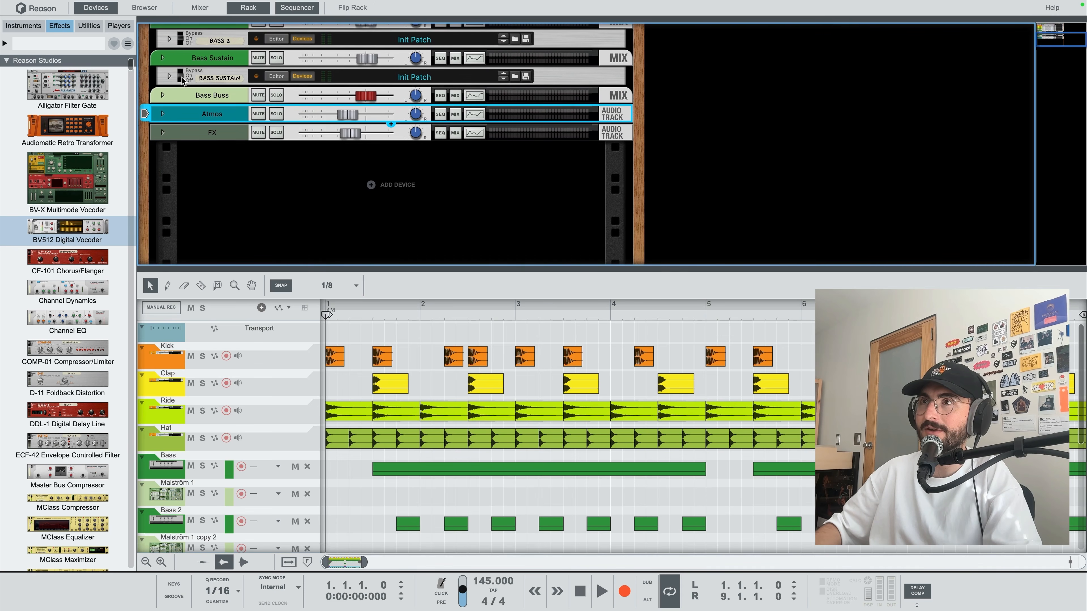
{"action": "left_click_drag", "start_coordinate": [310, 268], "coordinate": [317, 92]}
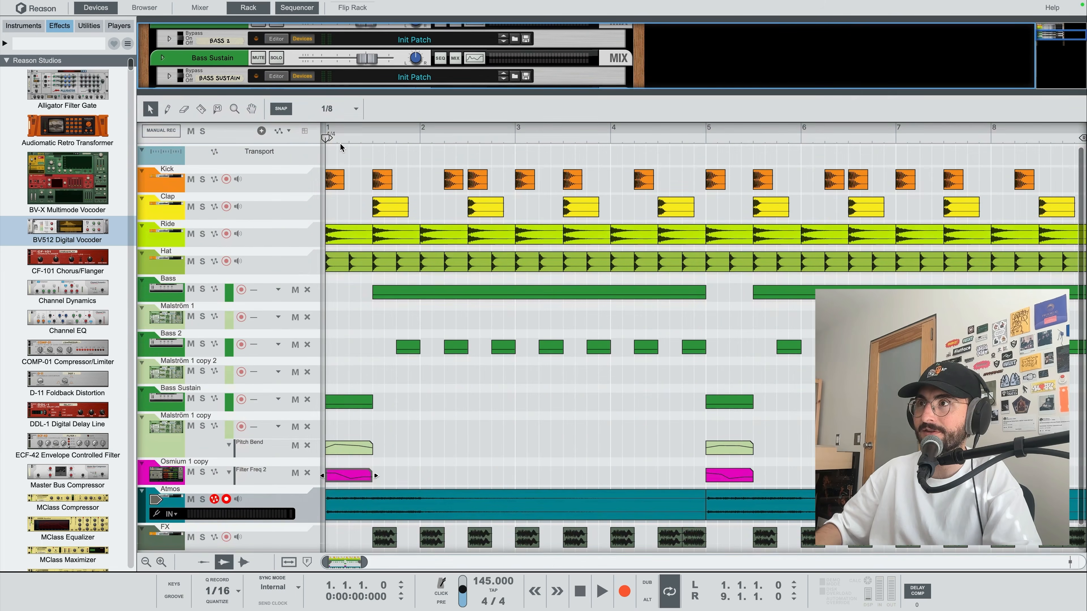
Play the full arrangement with no track soloed, and enlarge the rack to show all the mixer channels.
{"action": "key", "text": "space"}
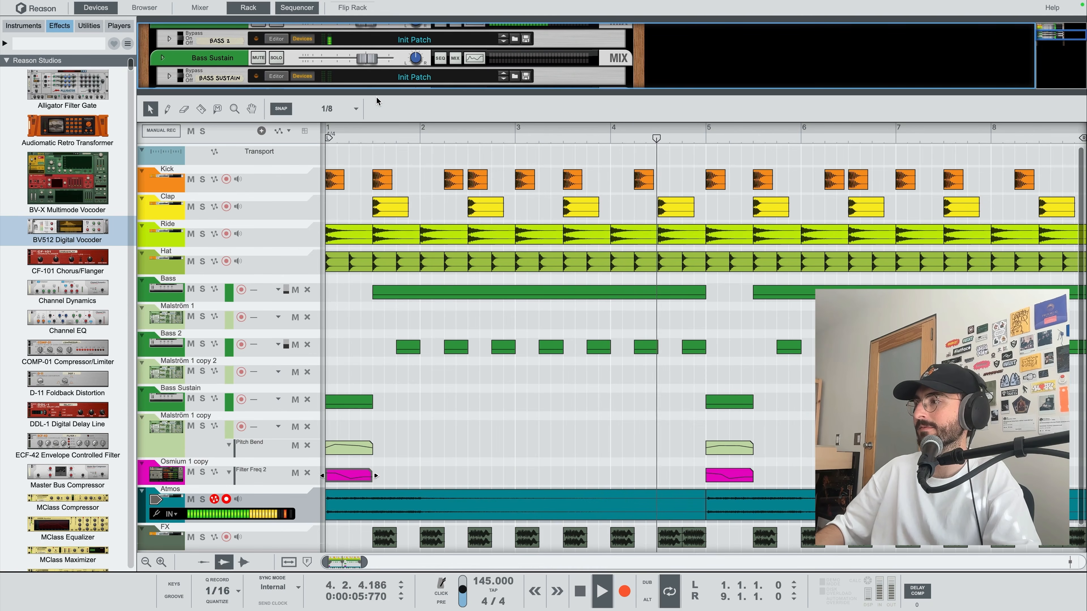
{"action": "key", "text": "space"}
{"action": "left_click_drag", "start_coordinate": [377, 101], "coordinate": [230, 396]}
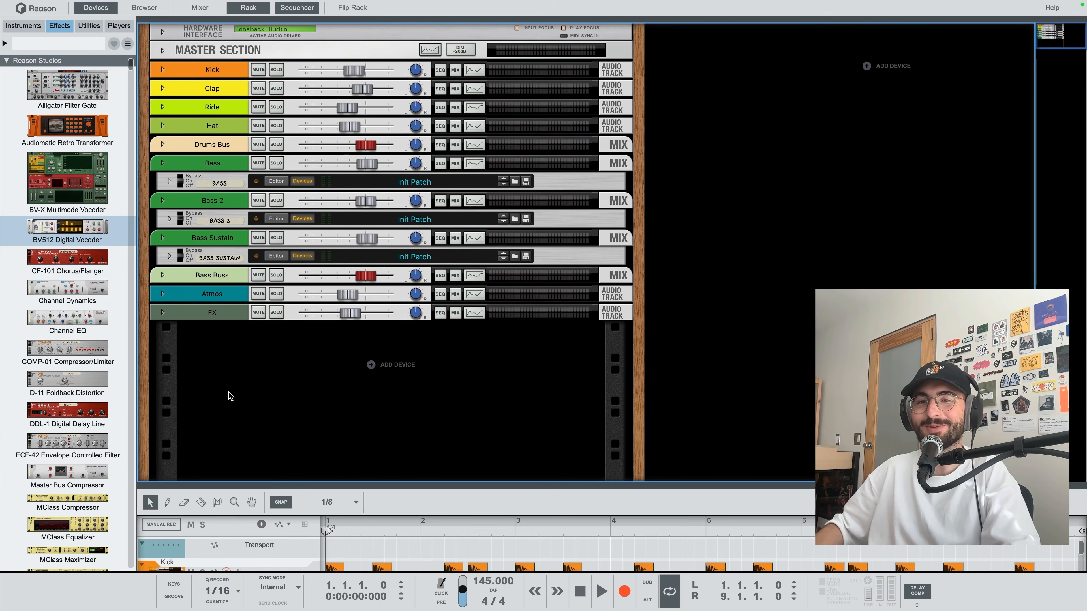